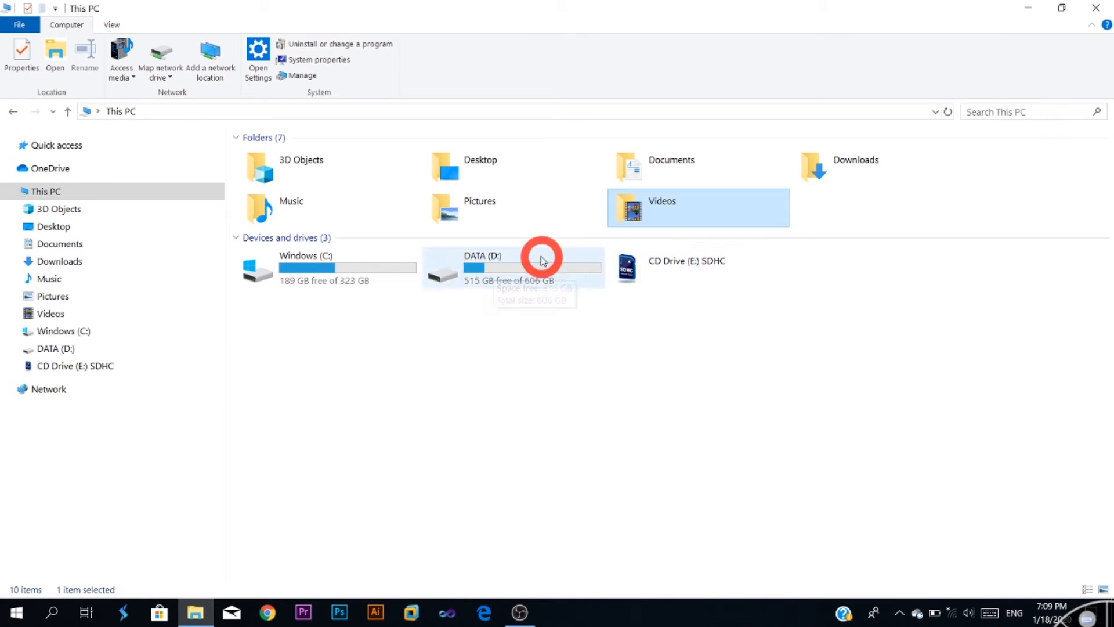
Minimize the file window and open Disk Management in this PC's Computer Management console, maximized
{"action": "left_click", "coordinate": [1030, 9]}
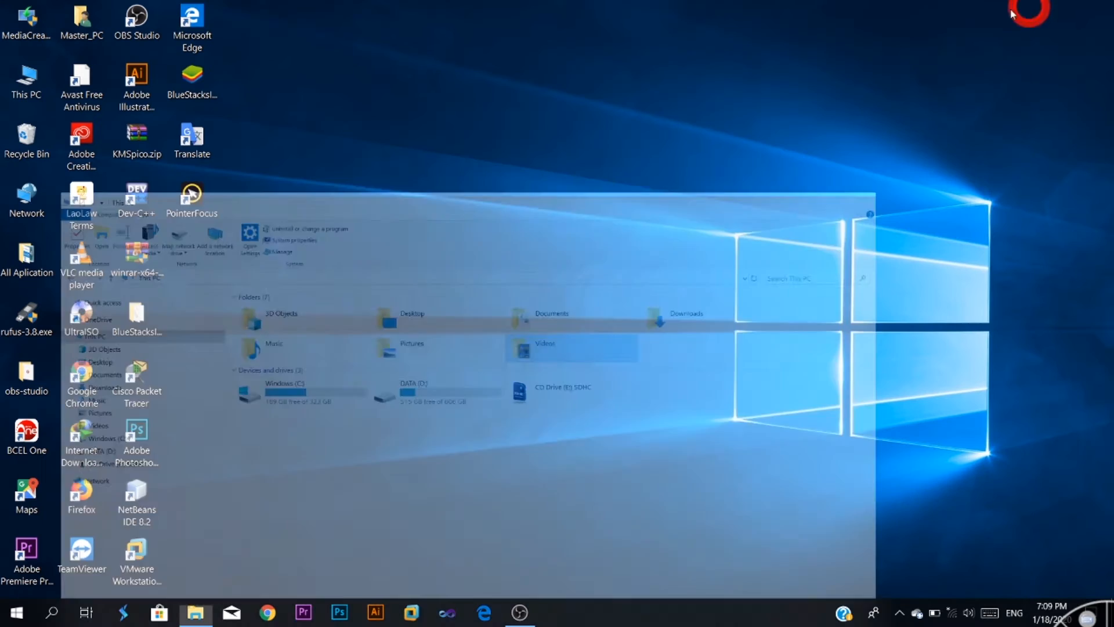
{"action": "right_click", "coordinate": [29, 86]}
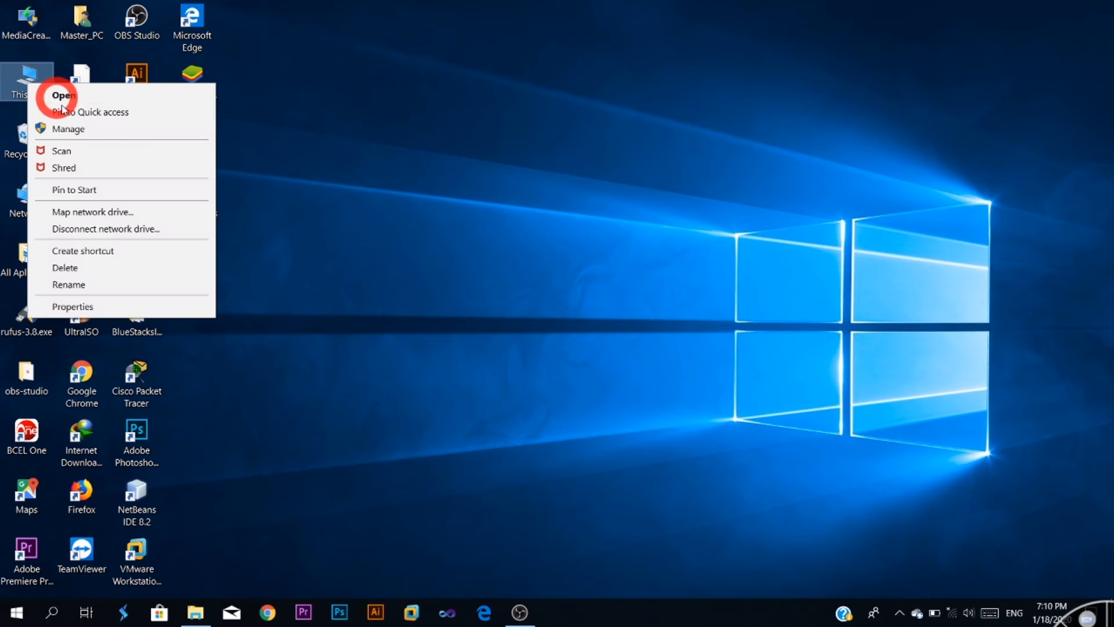
{"action": "left_click", "coordinate": [81, 131]}
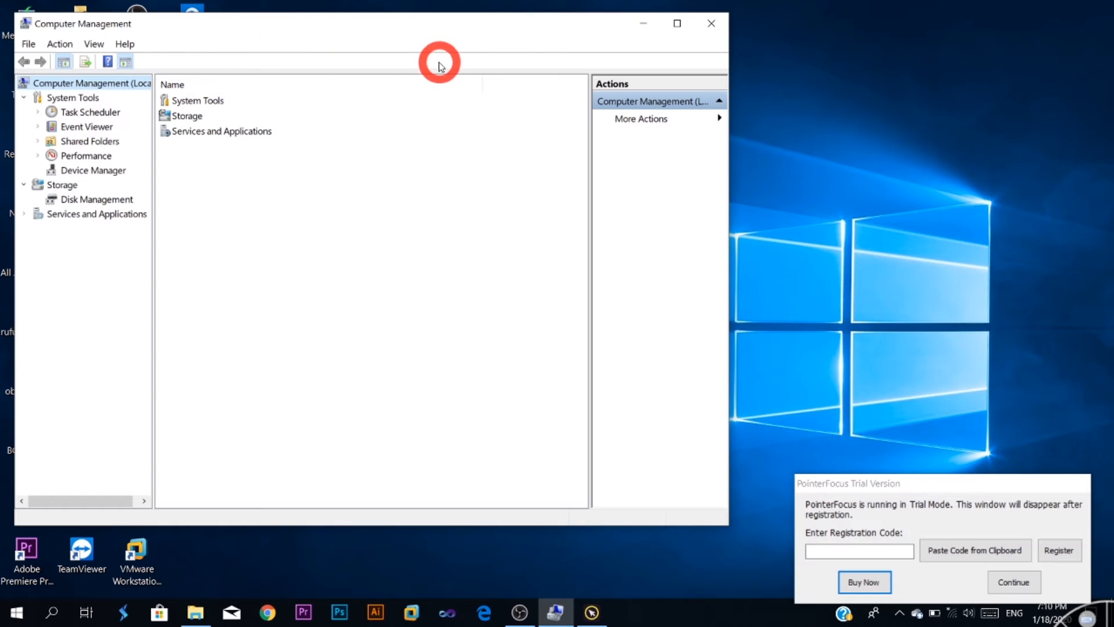
{"action": "left_click", "coordinate": [83, 201]}
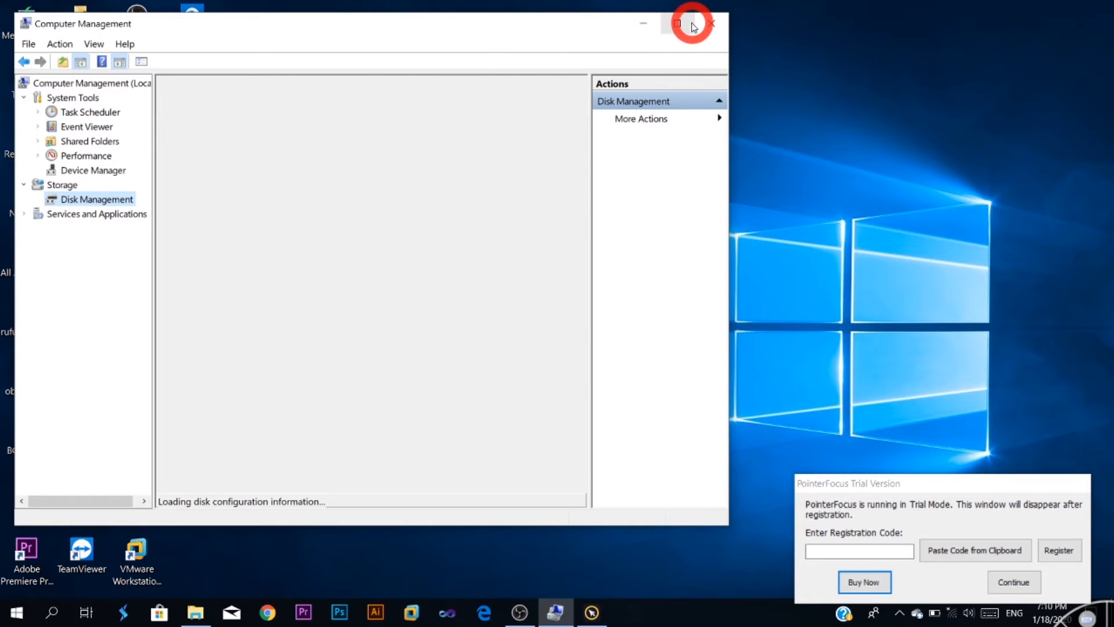
{"action": "left_click", "coordinate": [677, 24]}
{"action": "left_click", "coordinate": [1032, 589]}
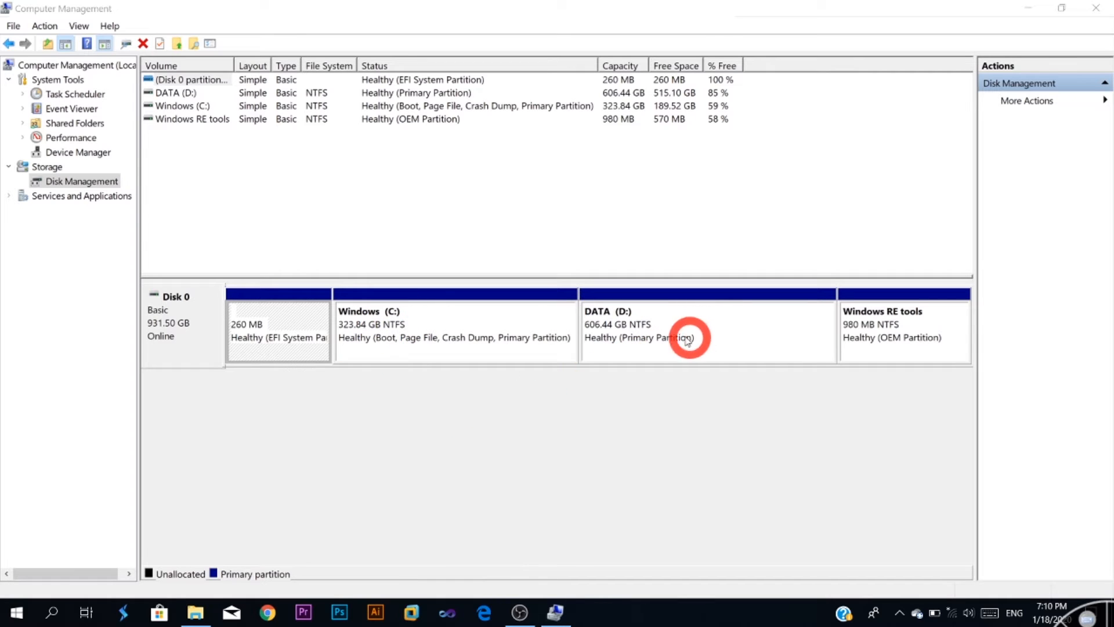
Start the Shrink Volume operation on the DATA (D:) partition of Disk 0
{"action": "left_click", "coordinate": [429, 345]}
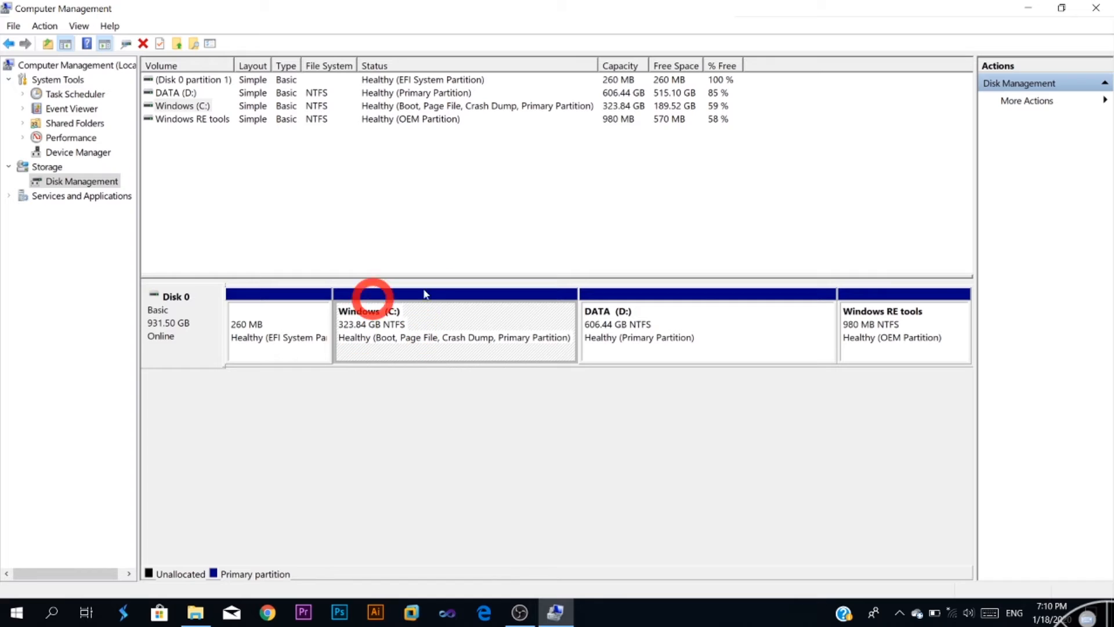
{"action": "left_click", "coordinate": [658, 326]}
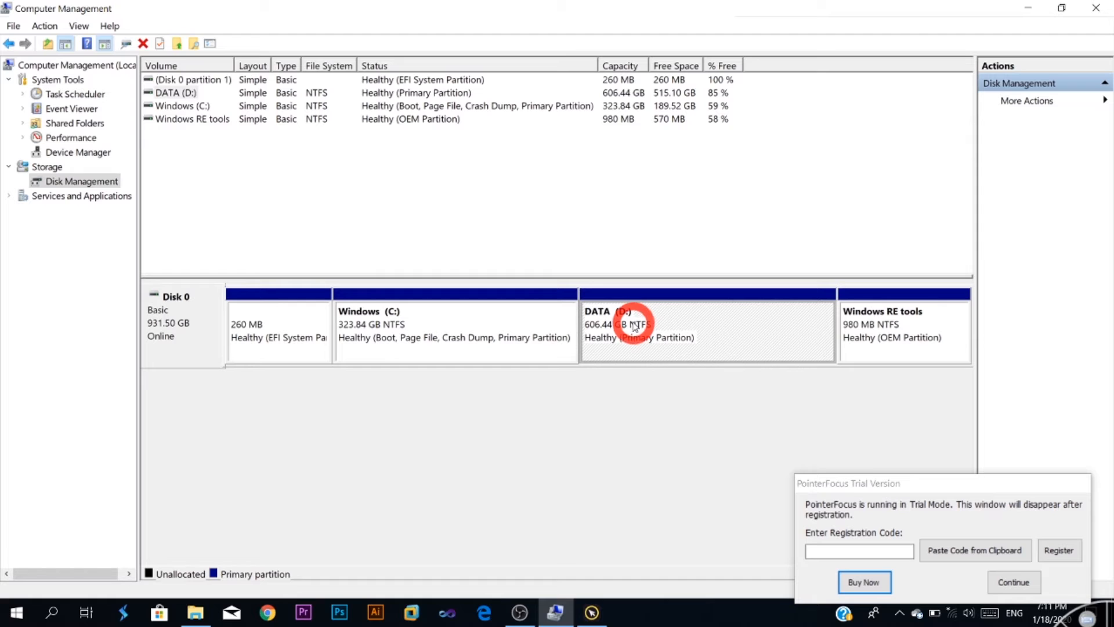
{"action": "left_click", "coordinate": [1013, 581]}
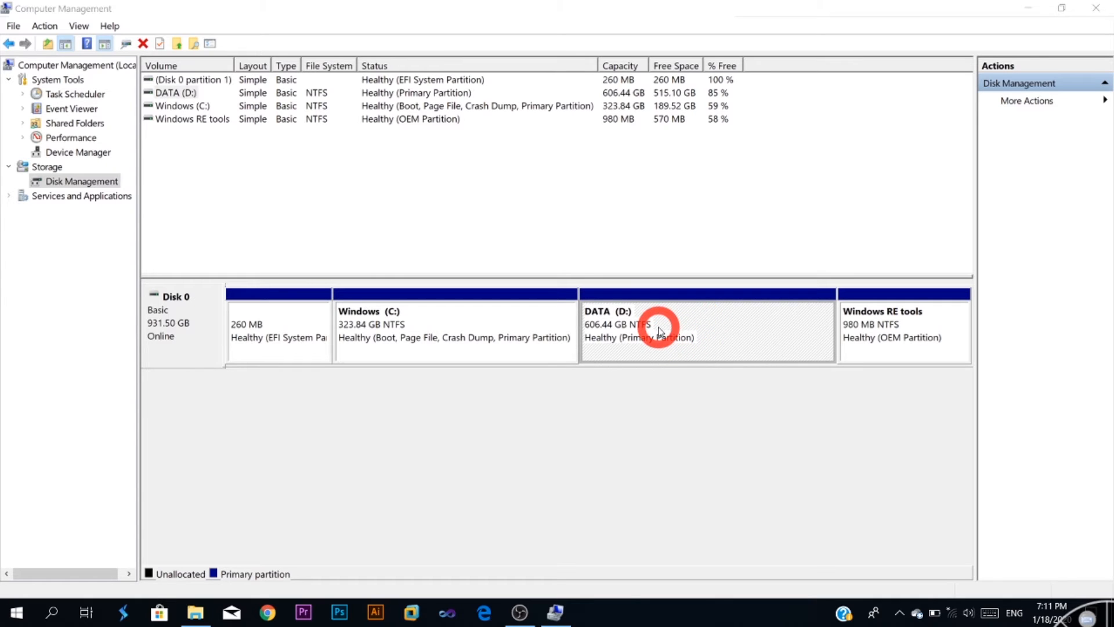
{"action": "right_click", "coordinate": [659, 332]}
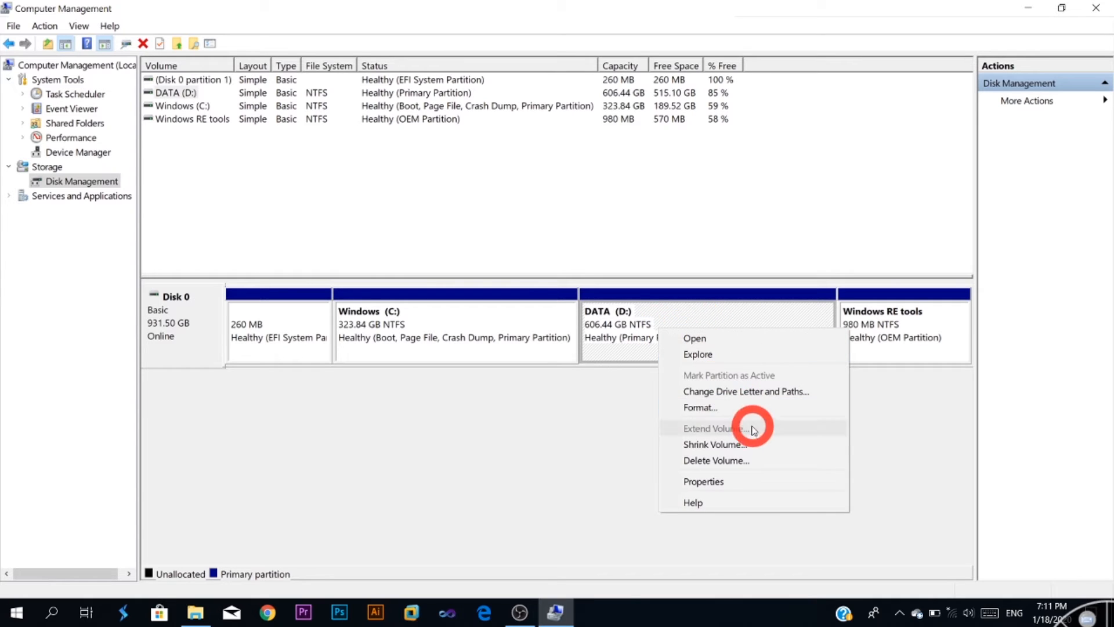
{"action": "right_click", "coordinate": [679, 317]}
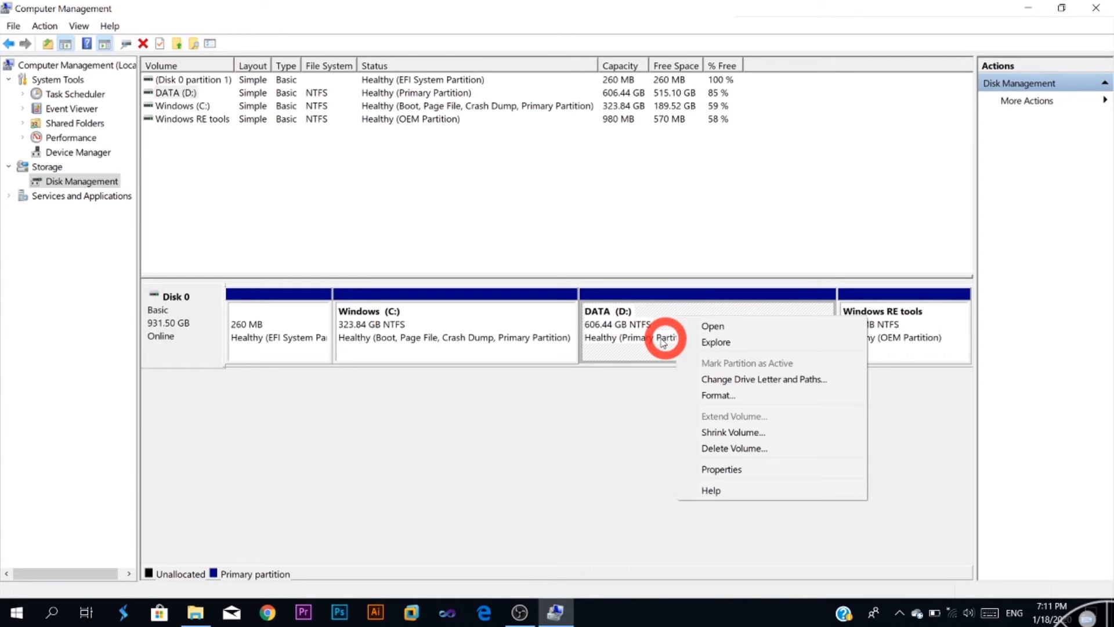
{"action": "left_click", "coordinate": [745, 434]}
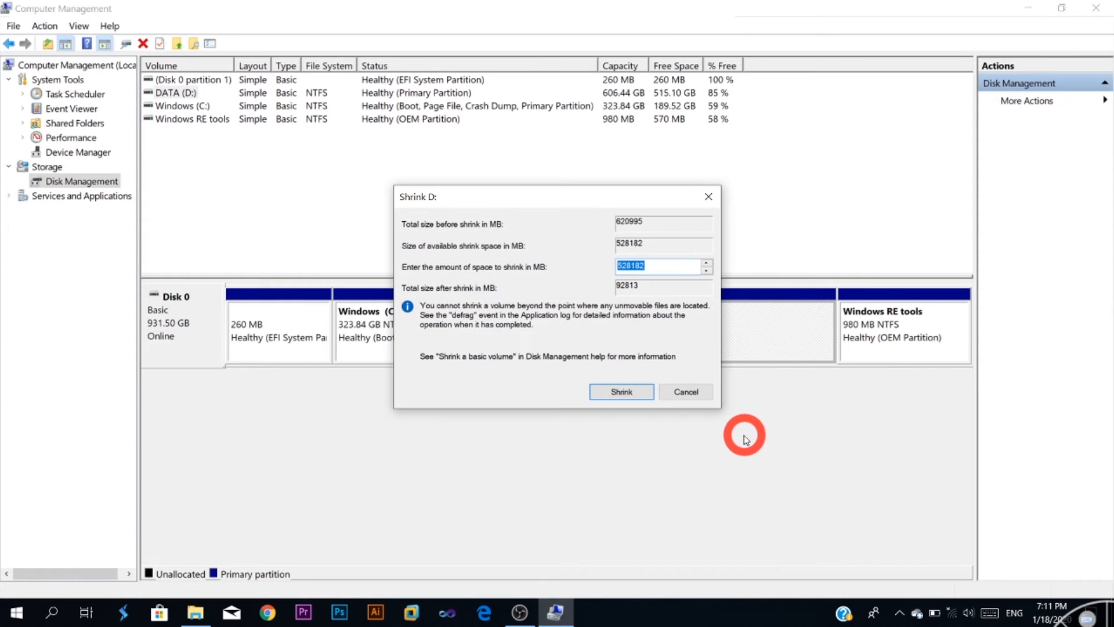
{"action": "left_click_drag", "start_coordinate": [570, 203], "coordinate": [536, 192]}
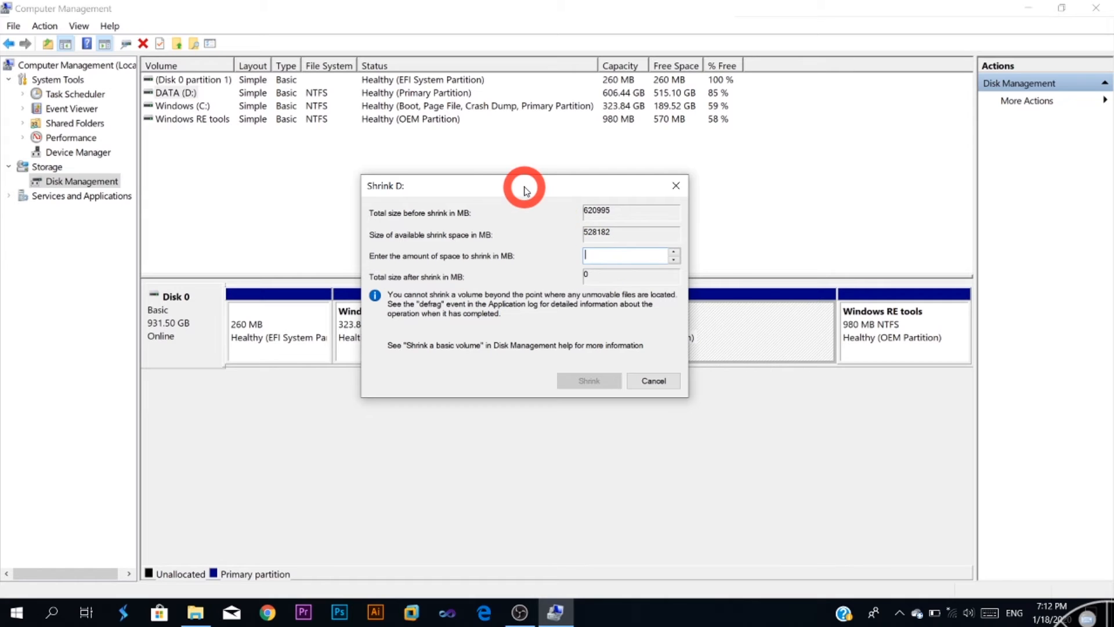
{"action": "left_click_drag", "start_coordinate": [524, 185], "coordinate": [572, 162]}
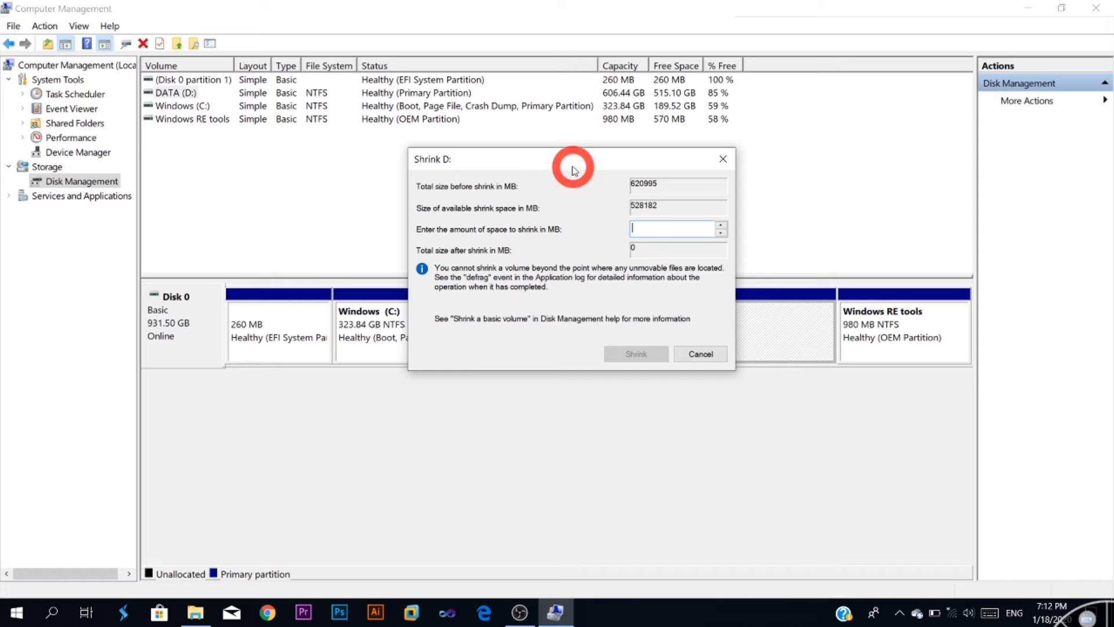
{"action": "left_click_drag", "start_coordinate": [576, 164], "coordinate": [489, 210]}
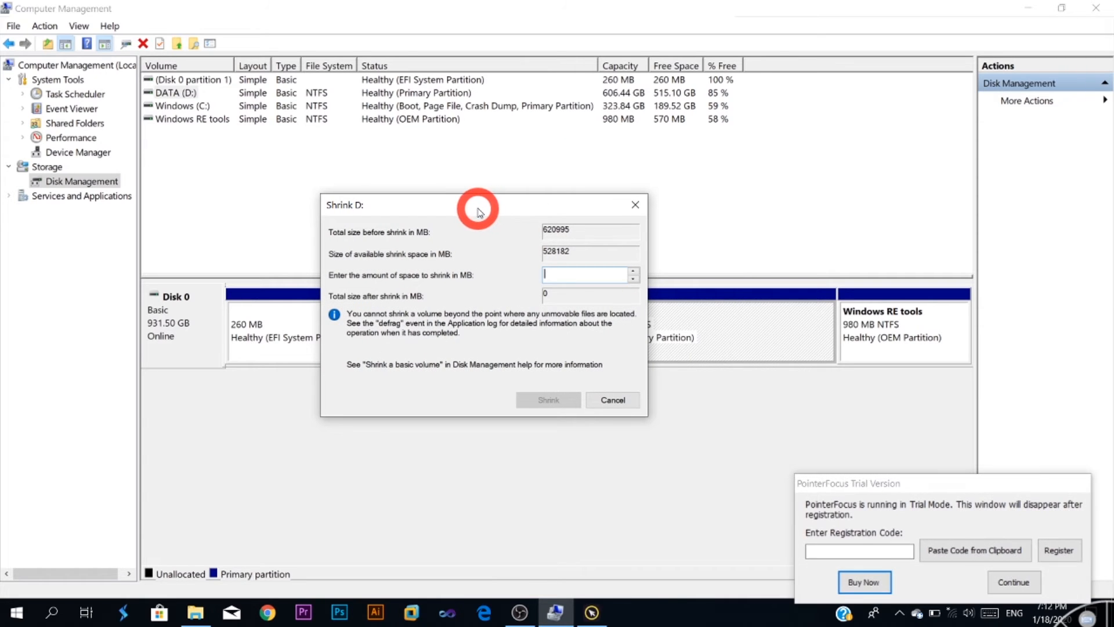
{"action": "left_click_drag", "start_coordinate": [473, 211], "coordinate": [488, 196]}
{"action": "left_click", "coordinate": [1015, 590]}
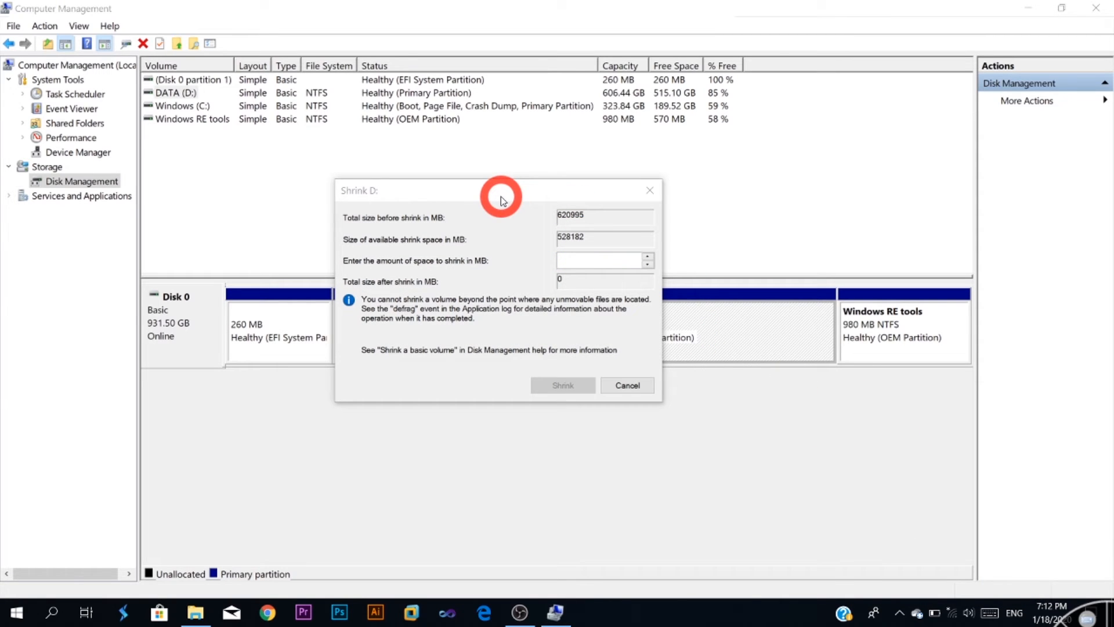
{"action": "left_click_drag", "start_coordinate": [506, 196], "coordinate": [517, 165]}
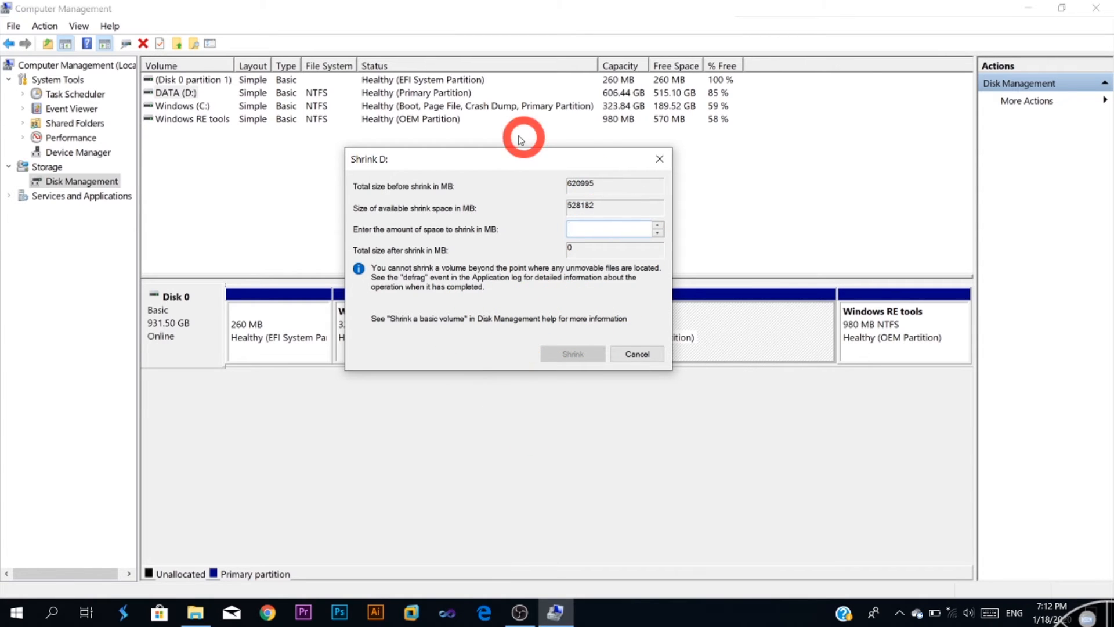
{"action": "left_click_drag", "start_coordinate": [508, 164], "coordinate": [492, 160]}
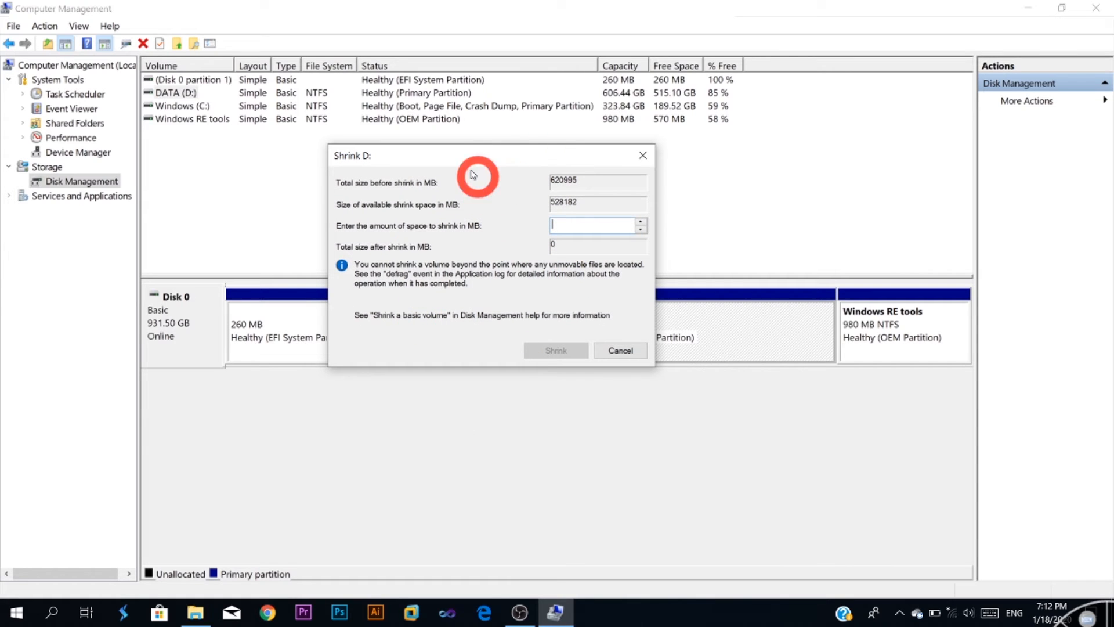
{"action": "left_click_drag", "start_coordinate": [498, 162], "coordinate": [507, 172]}
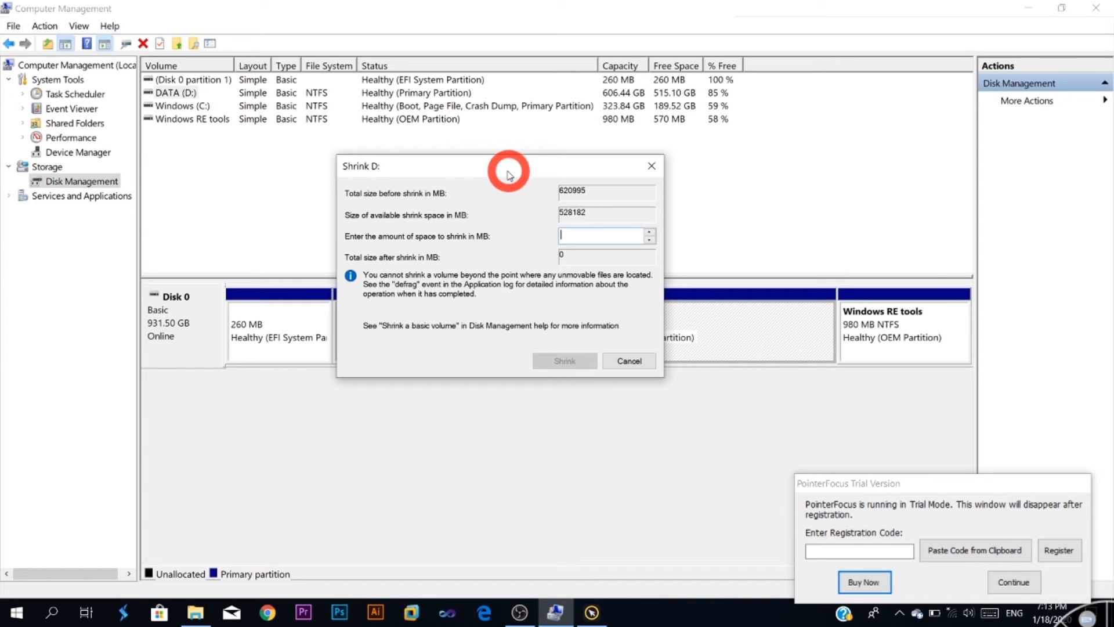
Switch to Calculator and place its window clear of the Shrink D: values
{"action": "left_click", "coordinate": [56, 618]}
{"action": "left_click", "coordinate": [17, 613]}
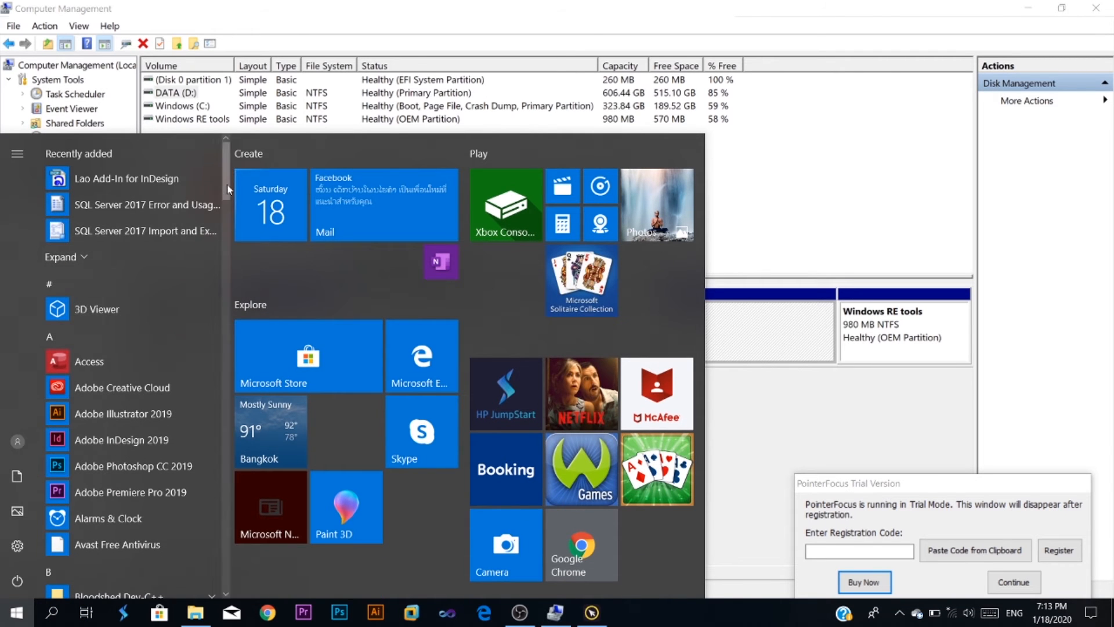
{"action": "left_click_drag", "start_coordinate": [228, 191], "coordinate": [226, 250]}
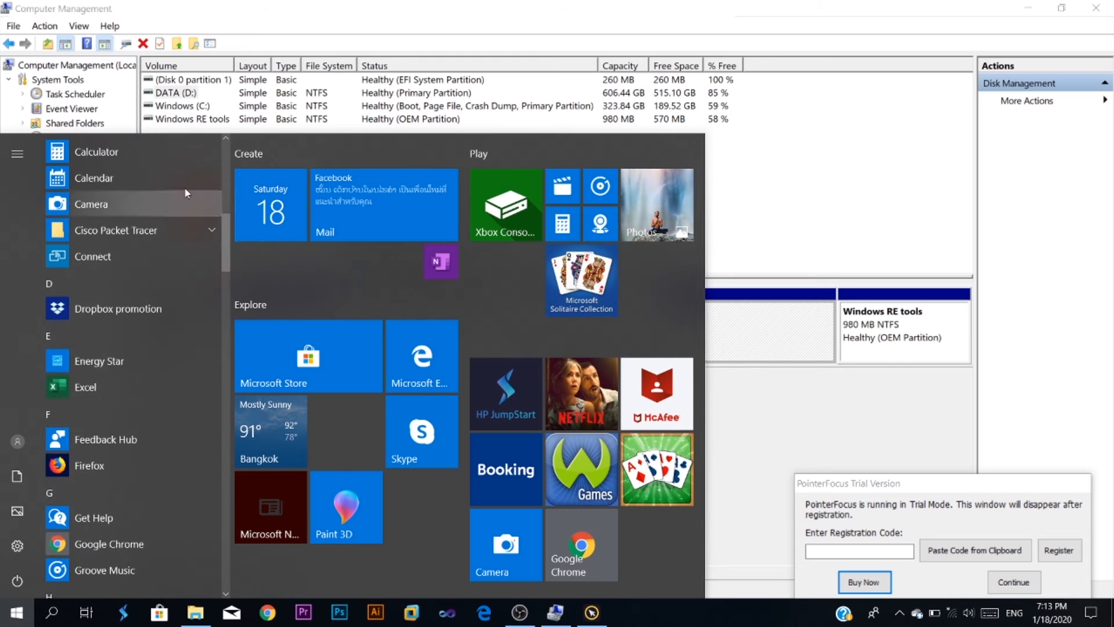
{"action": "left_click", "coordinate": [166, 156]}
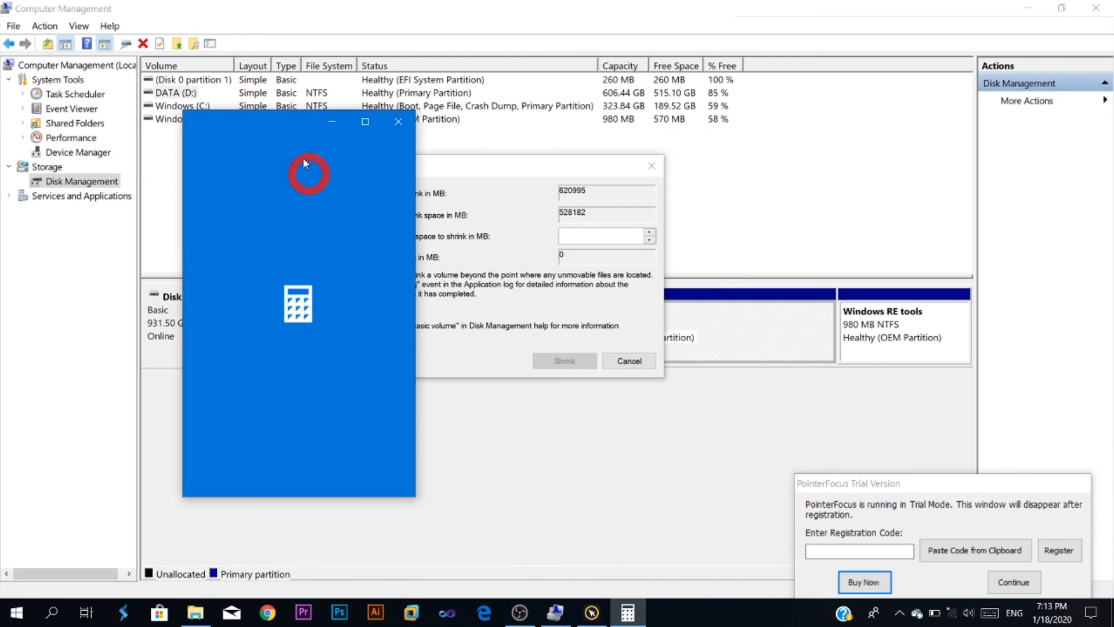
{"action": "left_click_drag", "start_coordinate": [270, 122], "coordinate": [446, 83]}
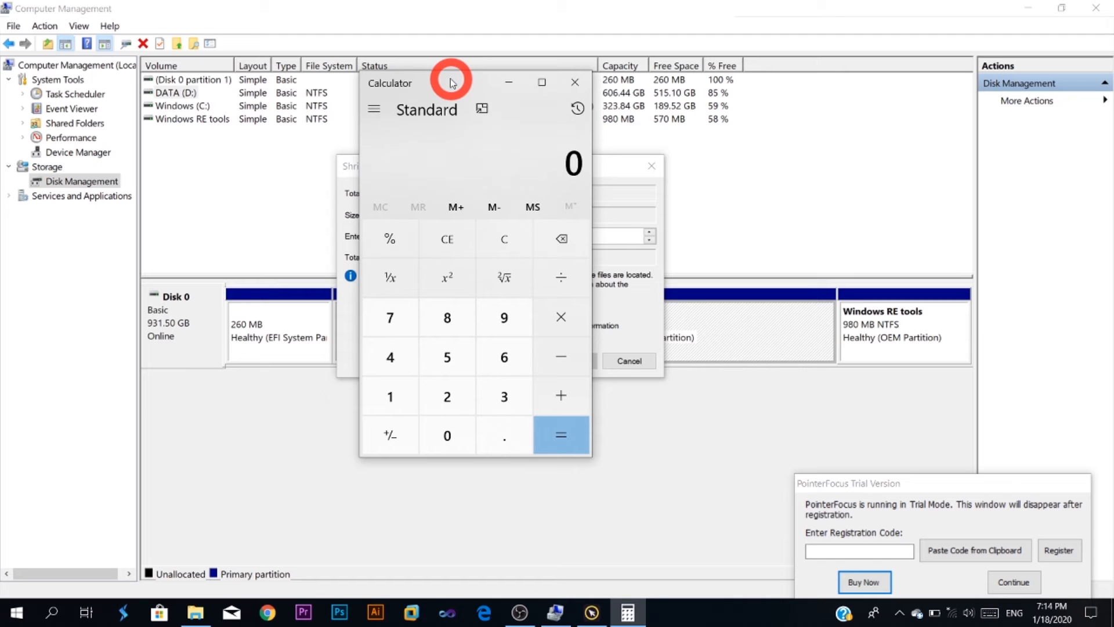
{"action": "left_click_drag", "start_coordinate": [447, 82], "coordinate": [200, 69]}
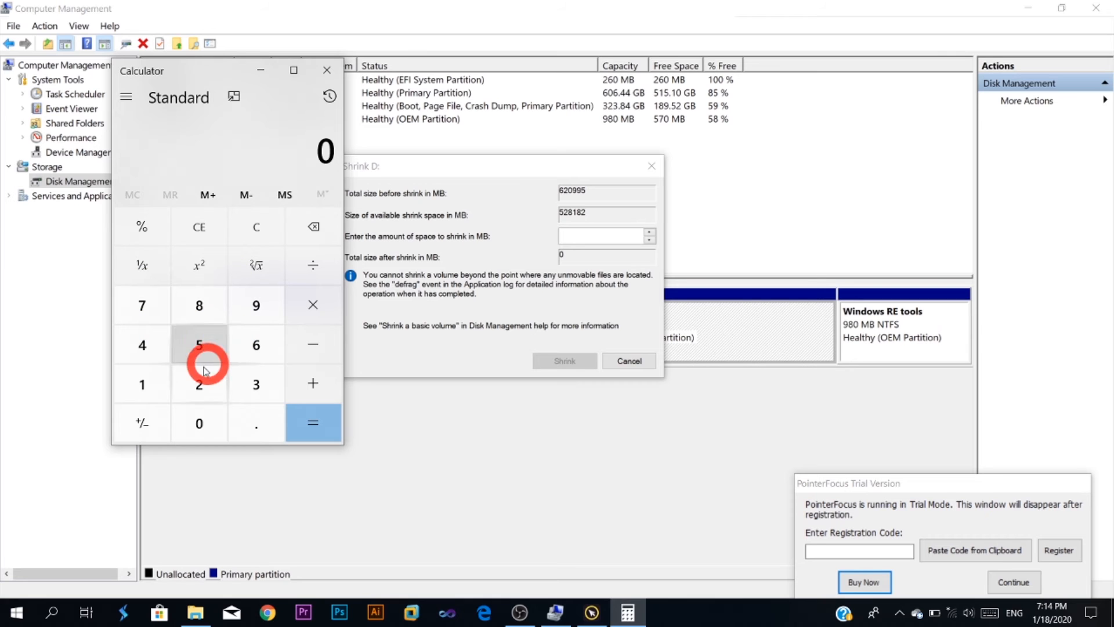
Calculate 1024 × 2 to convert 2 GB to megabytes, and close the calculator
{"action": "left_click", "coordinate": [161, 386]}
{"action": "left_click", "coordinate": [203, 420]}
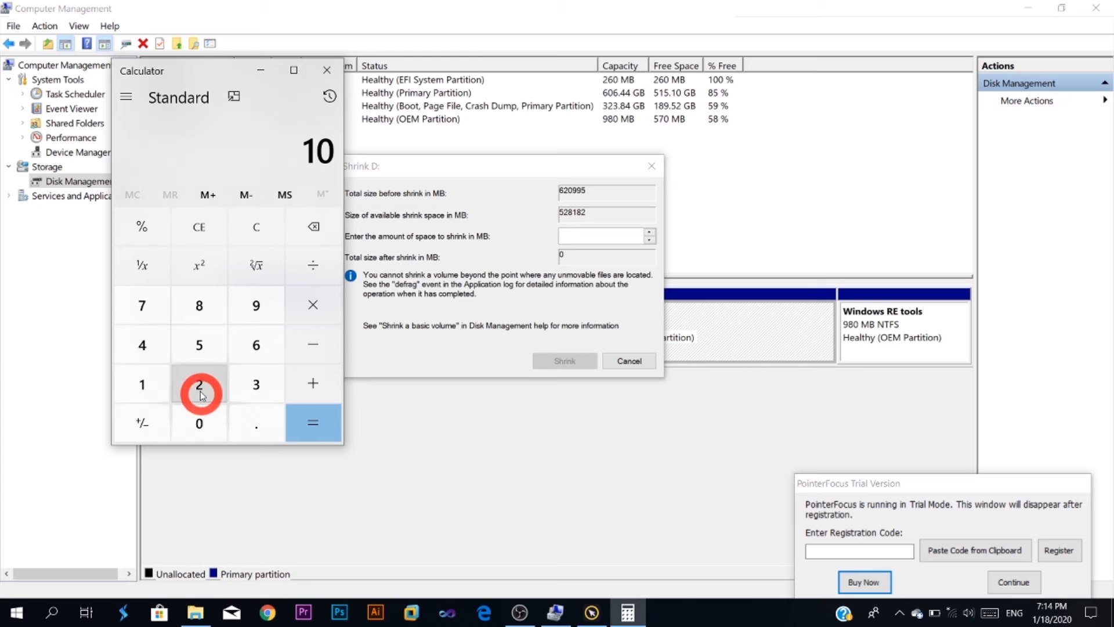
{"action": "left_click", "coordinate": [198, 386]}
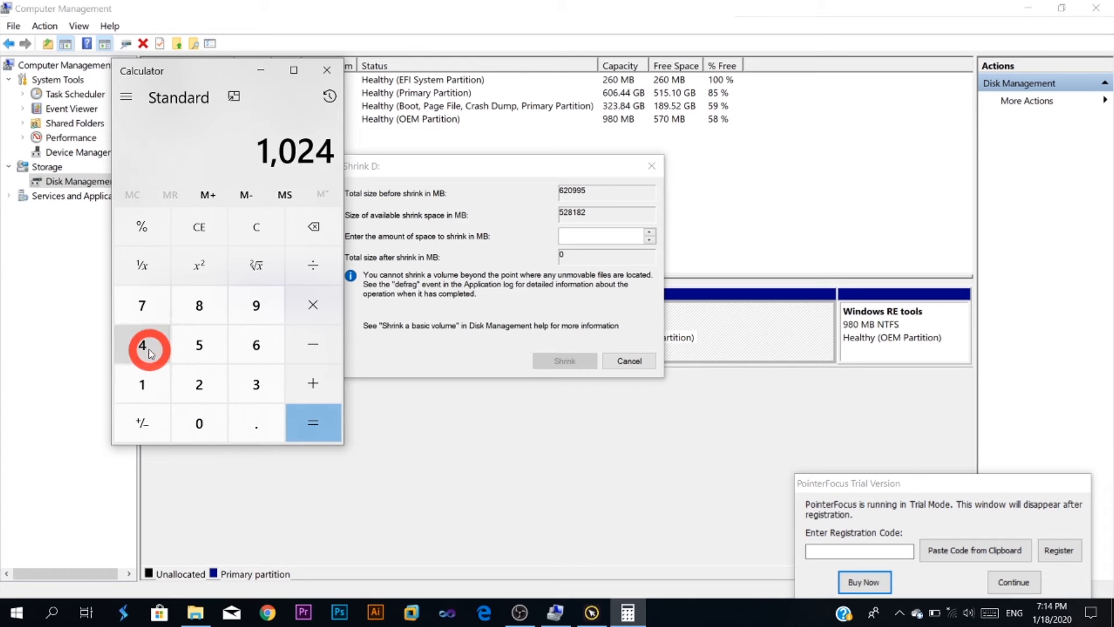
{"action": "left_click", "coordinate": [313, 304]}
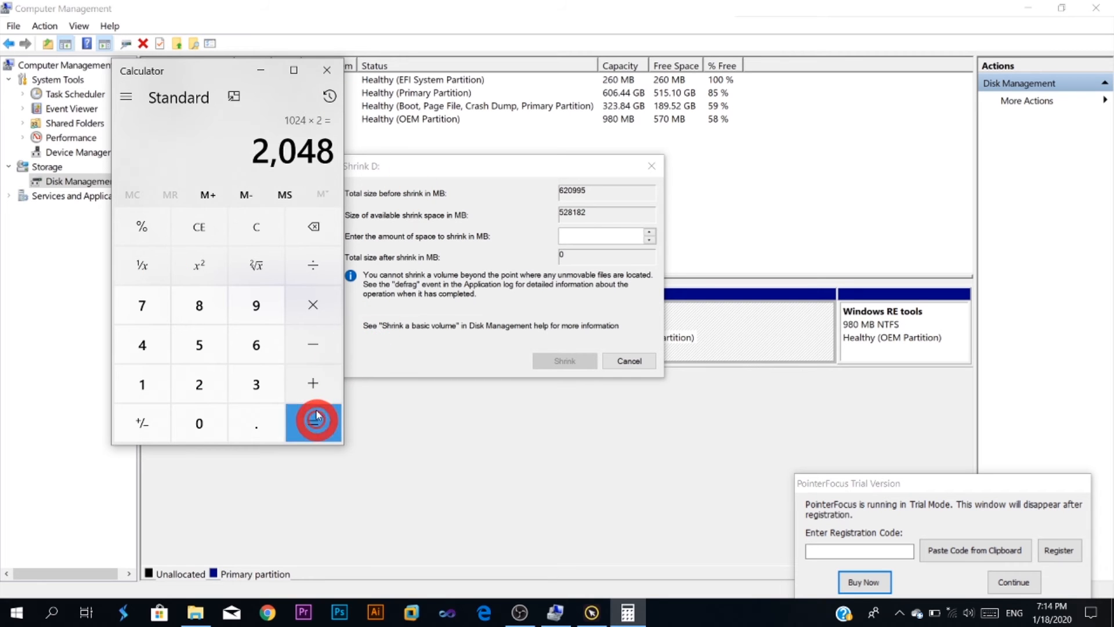
{"action": "left_click_drag", "start_coordinate": [211, 72], "coordinate": [391, 154]}
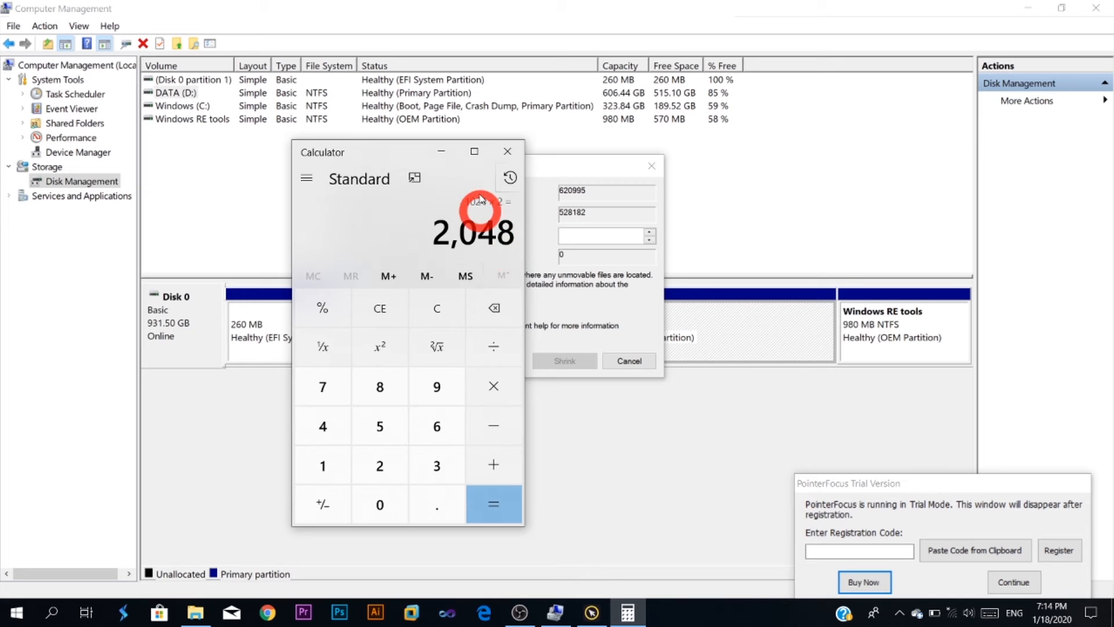
{"action": "left_click_drag", "start_coordinate": [403, 149], "coordinate": [249, 185]}
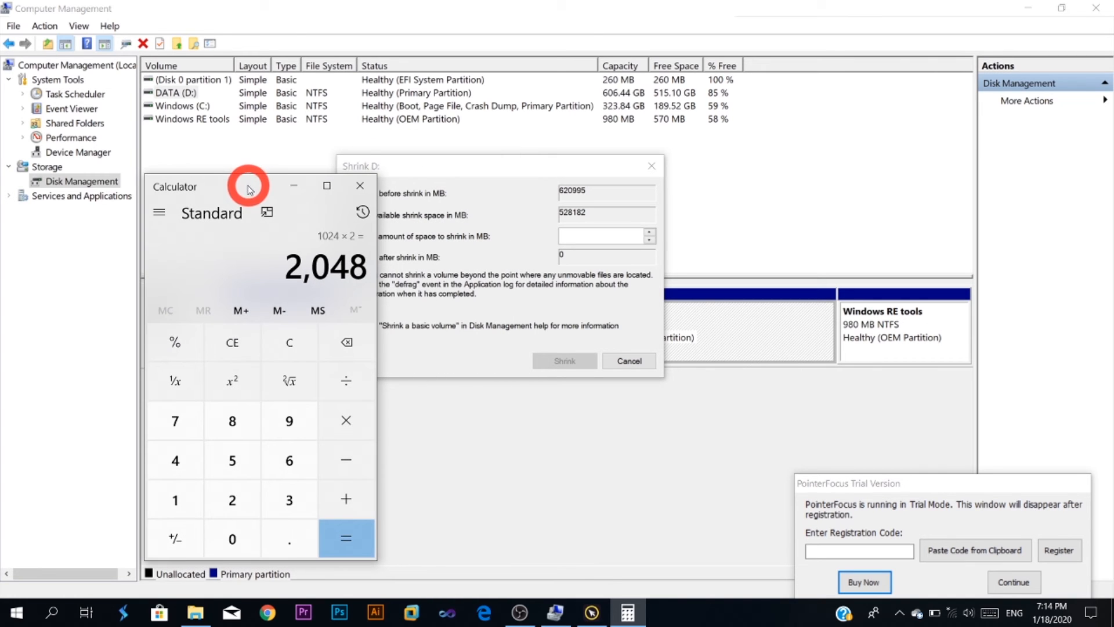
{"action": "left_click", "coordinate": [365, 187]}
Shrink the DATA (D:) volume by 2024 MB
{"action": "left_click_drag", "start_coordinate": [500, 169], "coordinate": [522, 174]}
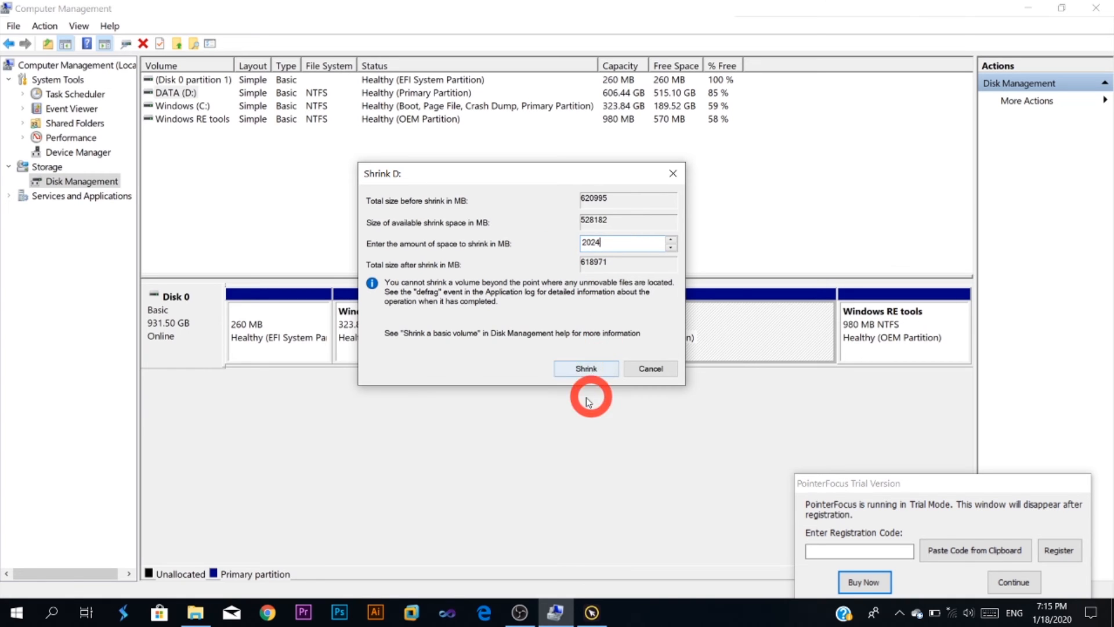
{"action": "left_click", "coordinate": [588, 370]}
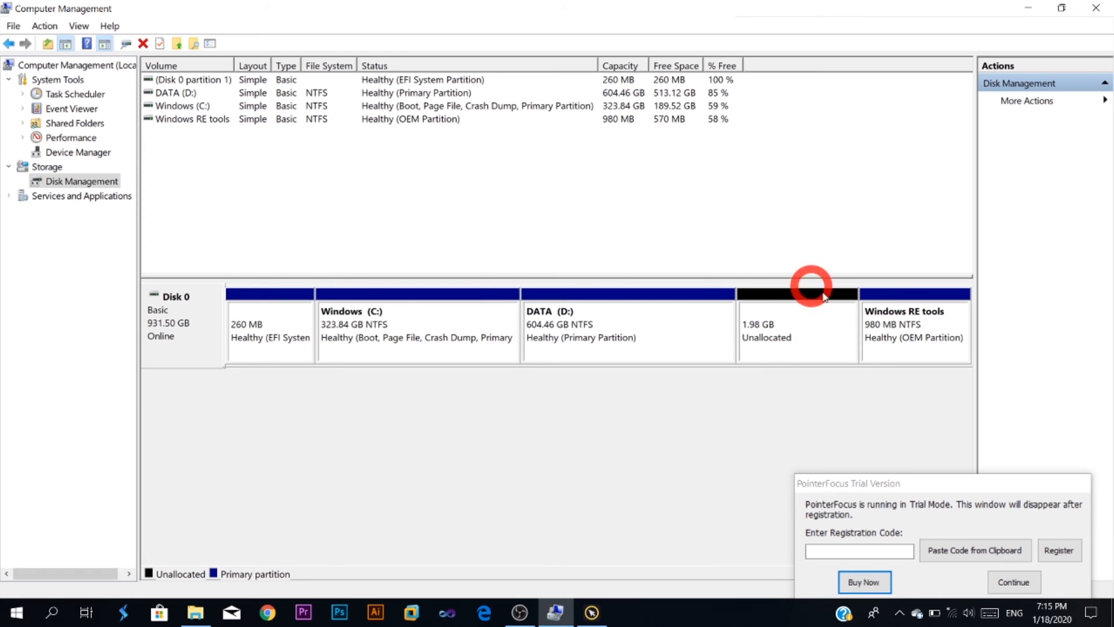
Start a new simple volume on Disk 0's unallocated space and accept the volume size of 2024 MB
{"action": "left_click", "coordinate": [799, 314]}
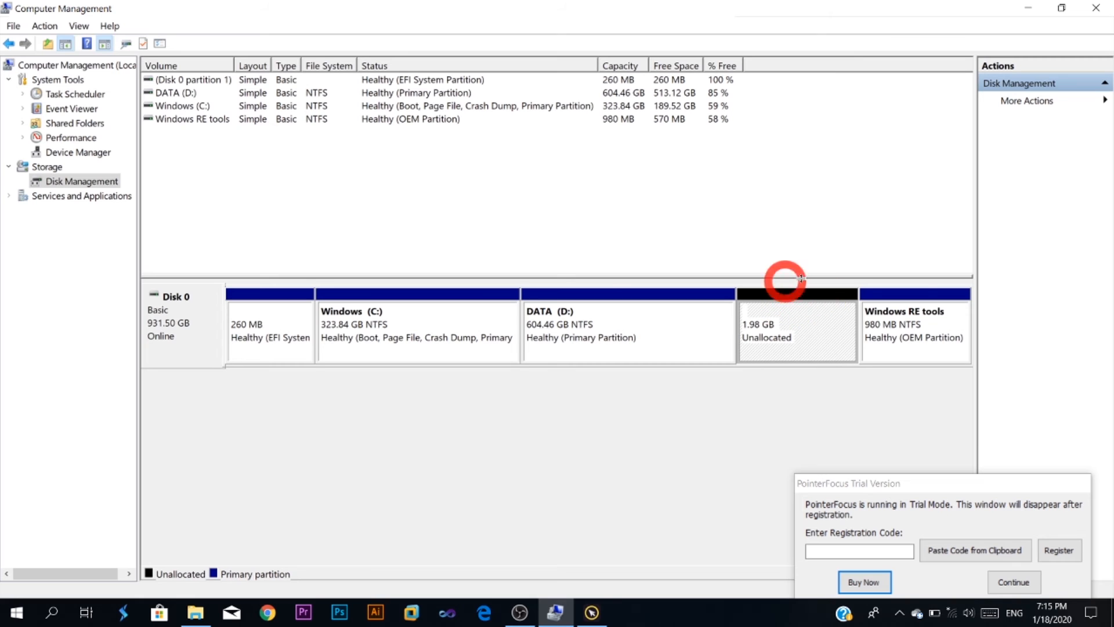
{"action": "right_click", "coordinate": [806, 314]}
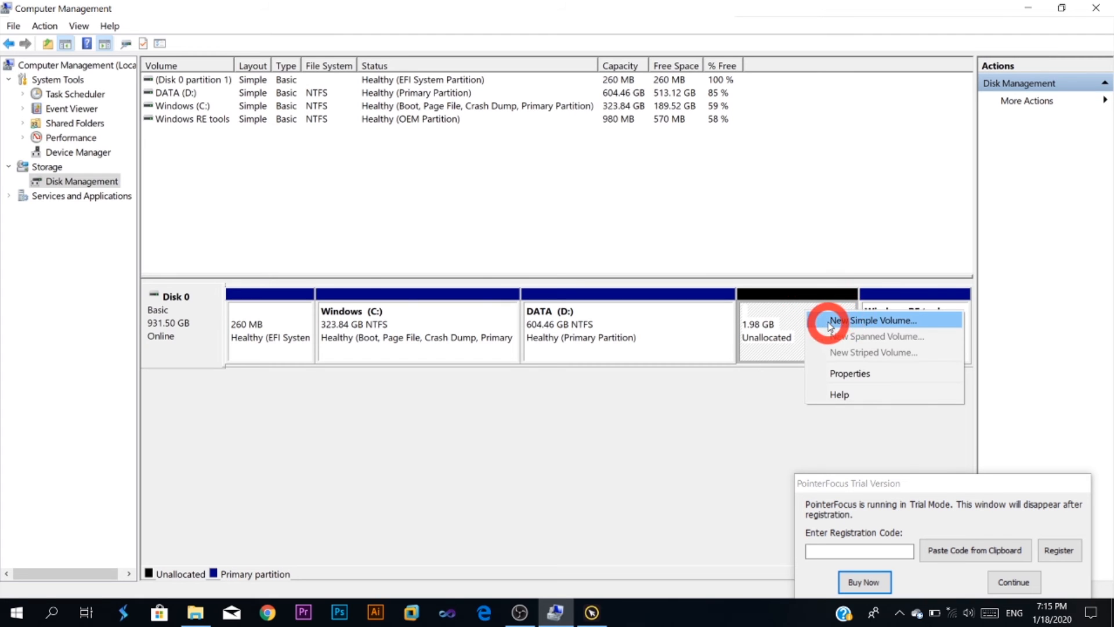
{"action": "left_click", "coordinate": [880, 321]}
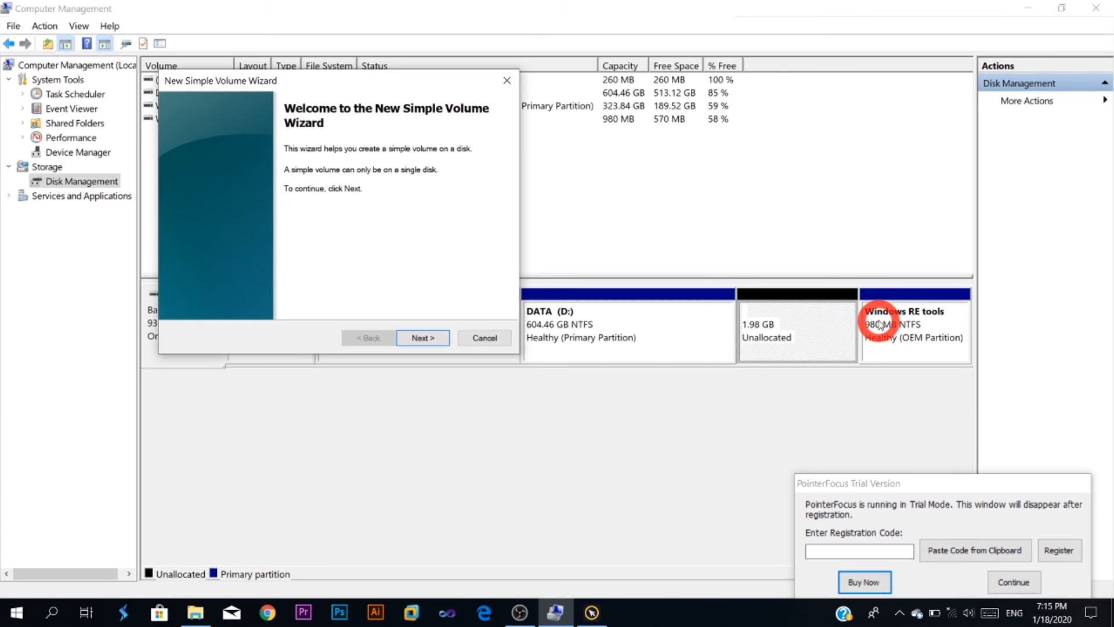
{"action": "left_click", "coordinate": [421, 339]}
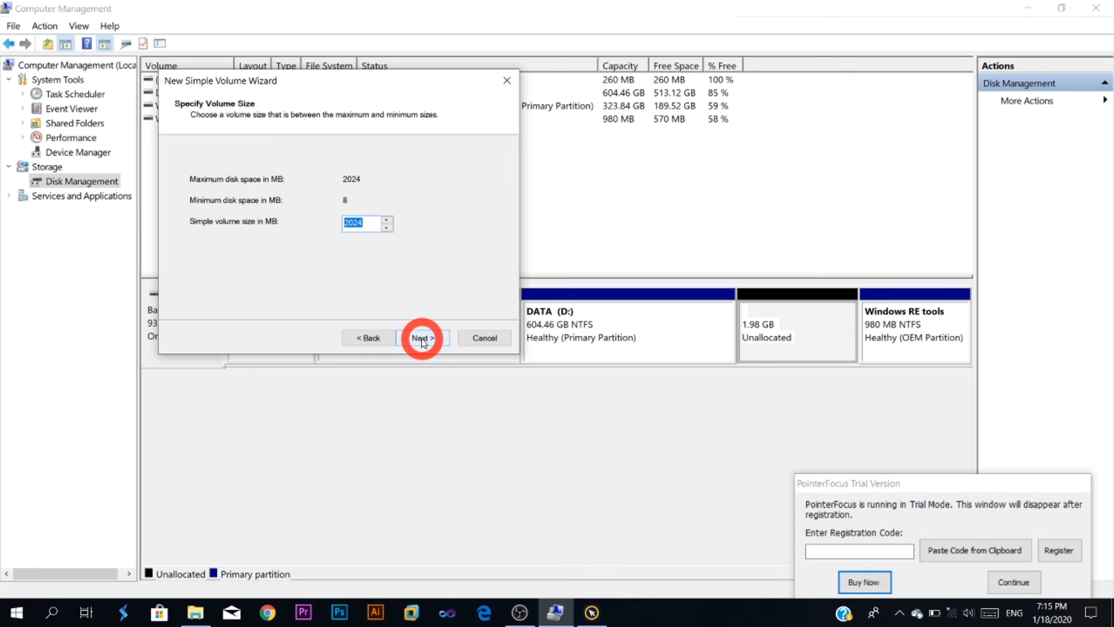
{"action": "left_click", "coordinate": [421, 338]}
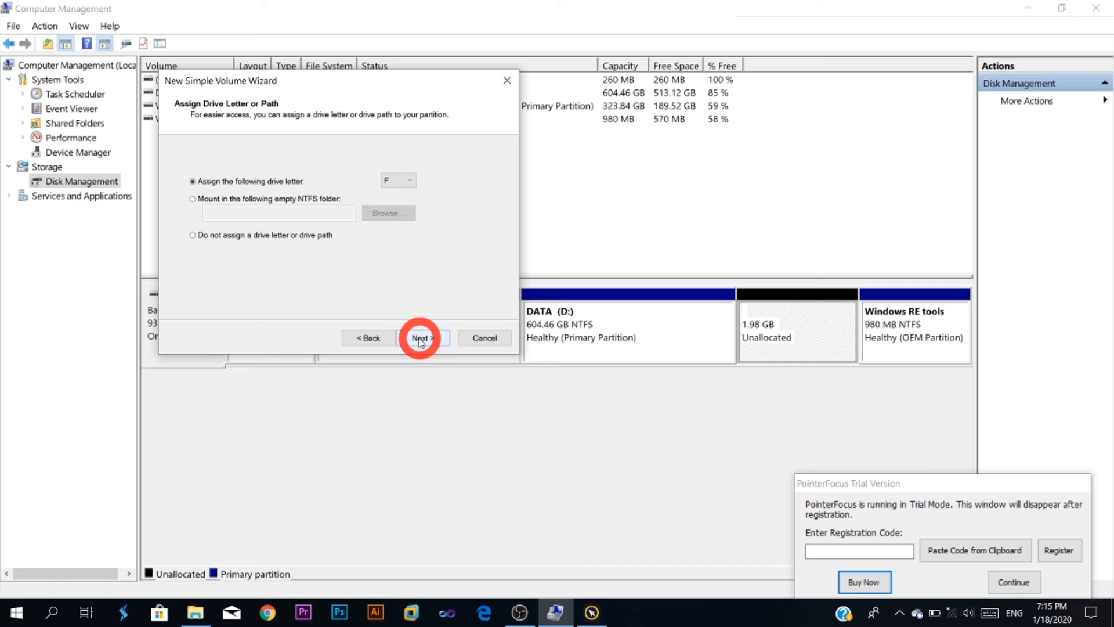
Assign drive letter F to the new simple volume and proceed to the format settings
{"action": "left_click", "coordinate": [410, 182]}
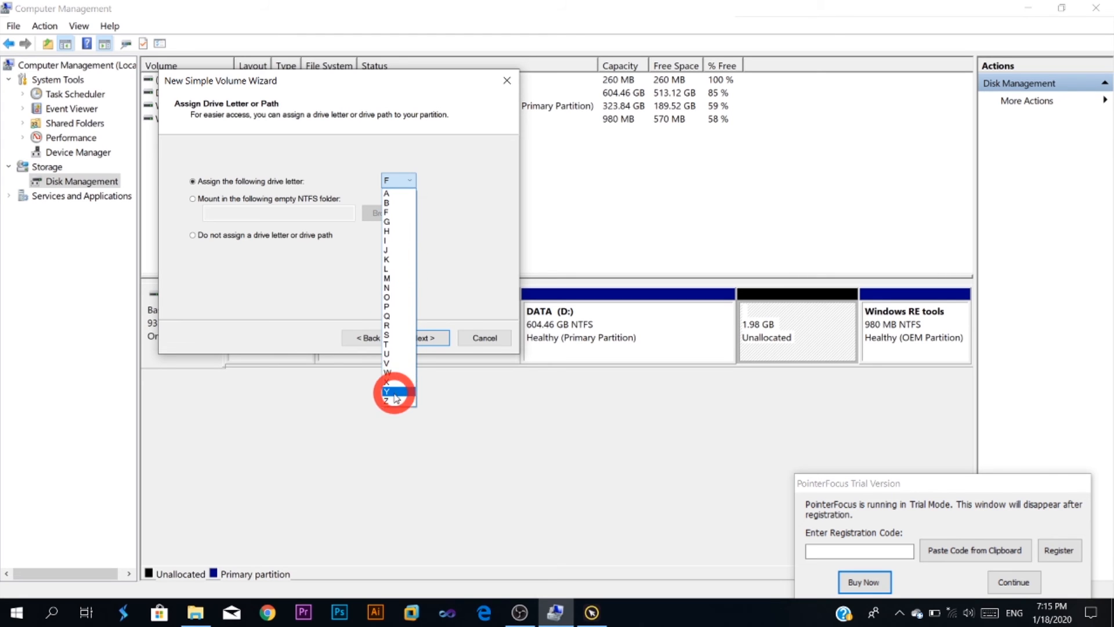
{"action": "left_click", "coordinate": [400, 216]}
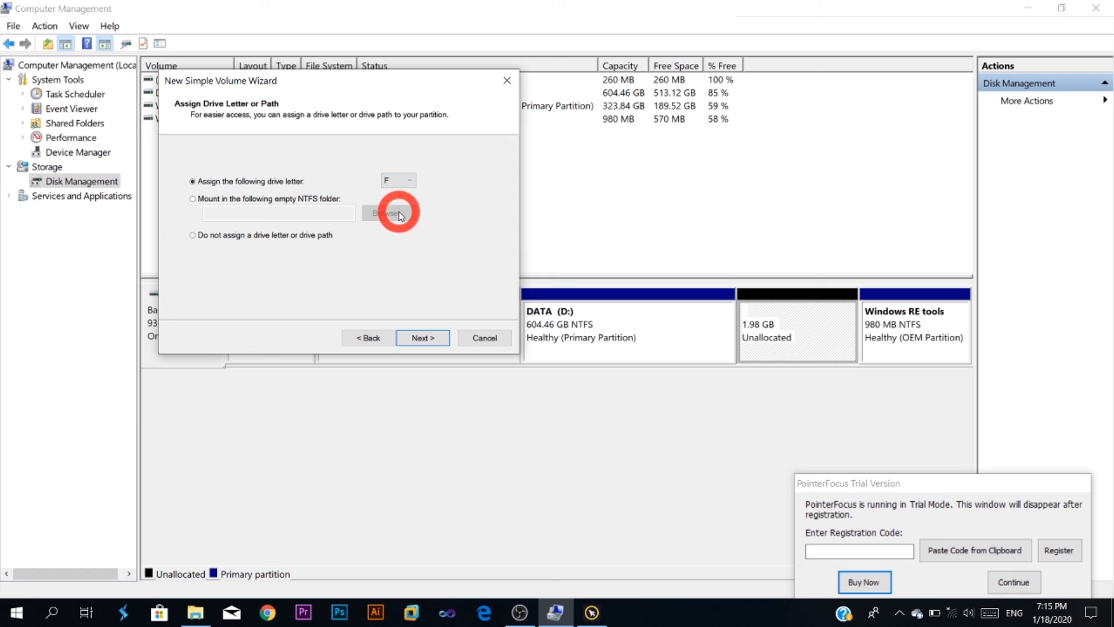
{"action": "left_click", "coordinate": [433, 338]}
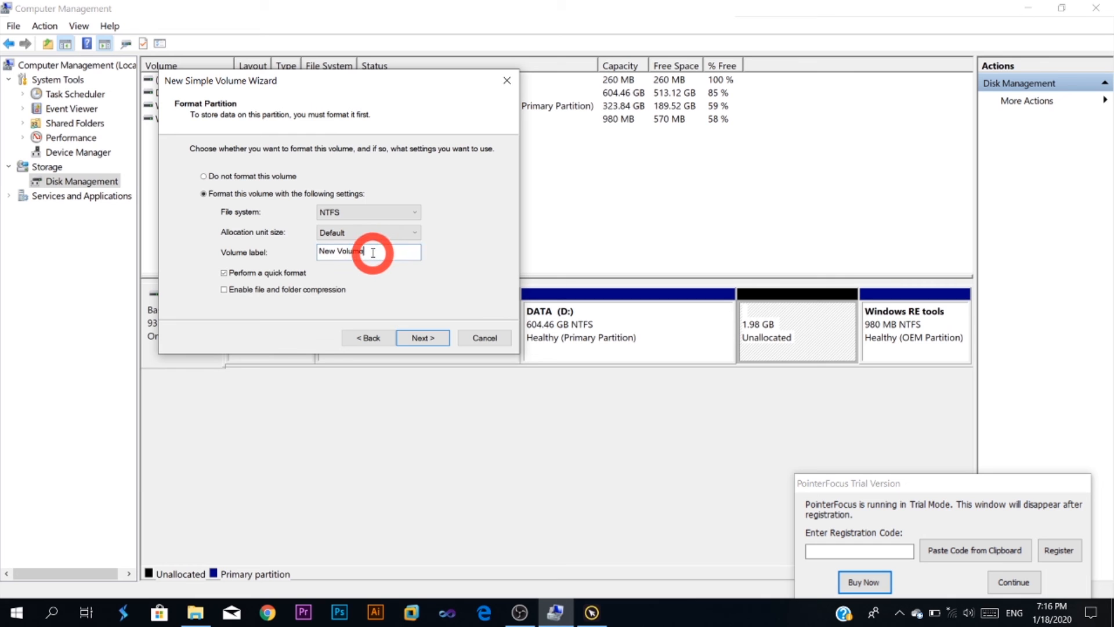
Label the new volume DATA, keep NTFS with default allocation unit size and quick format, and finish creating it
{"action": "key", "text": "super+space"}
{"action": "key", "text": "super+space"}
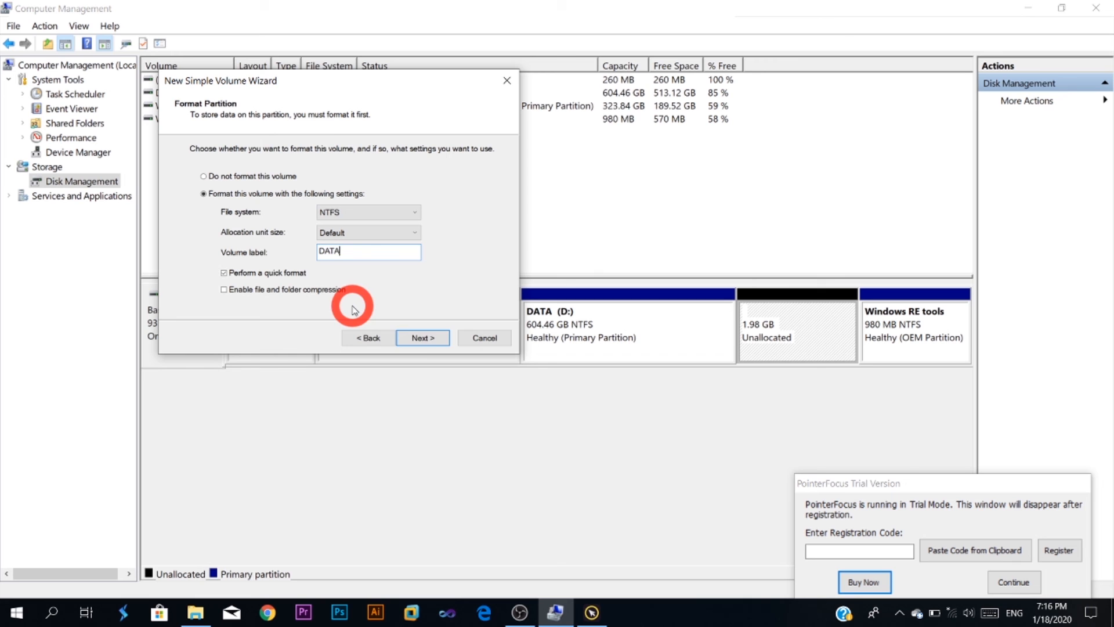
{"action": "left_click", "coordinate": [421, 339]}
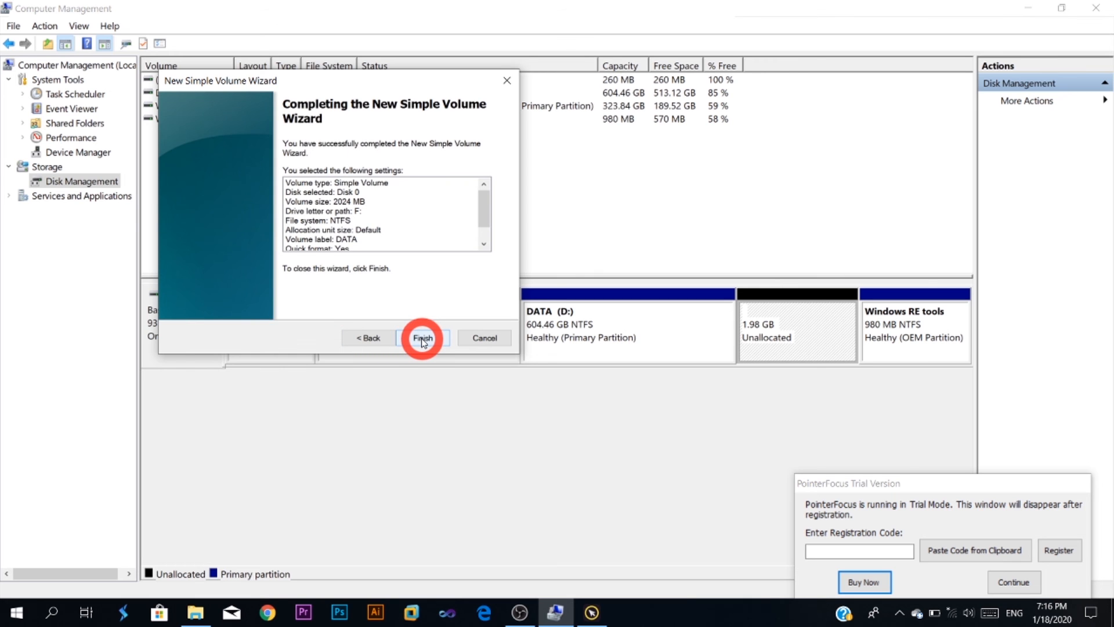
{"action": "left_click", "coordinate": [422, 339]}
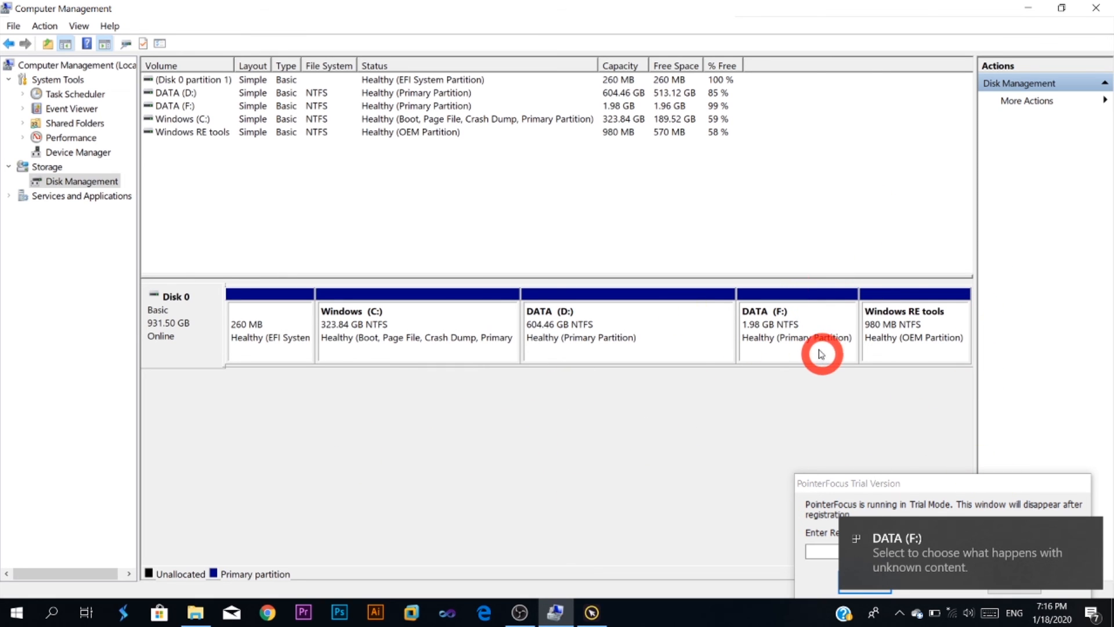
Inspect the DATA (F:) and DATA (D:) partitions on Disk 0, and minimize Computer Management
{"action": "left_click", "coordinate": [802, 338]}
{"action": "left_click", "coordinate": [662, 328]}
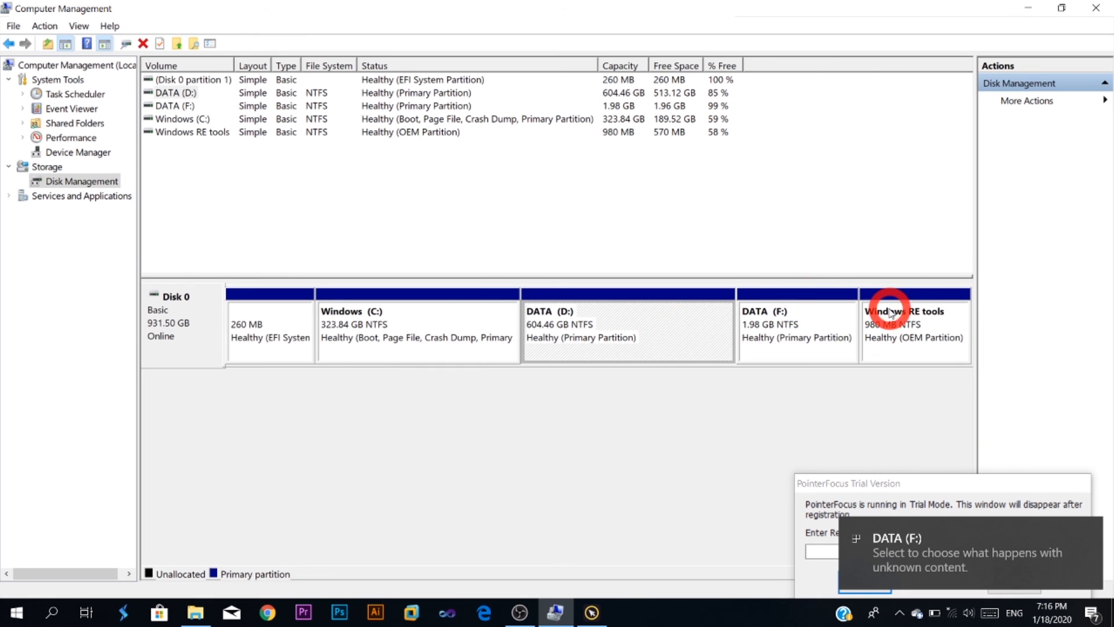
{"action": "left_click", "coordinate": [803, 338]}
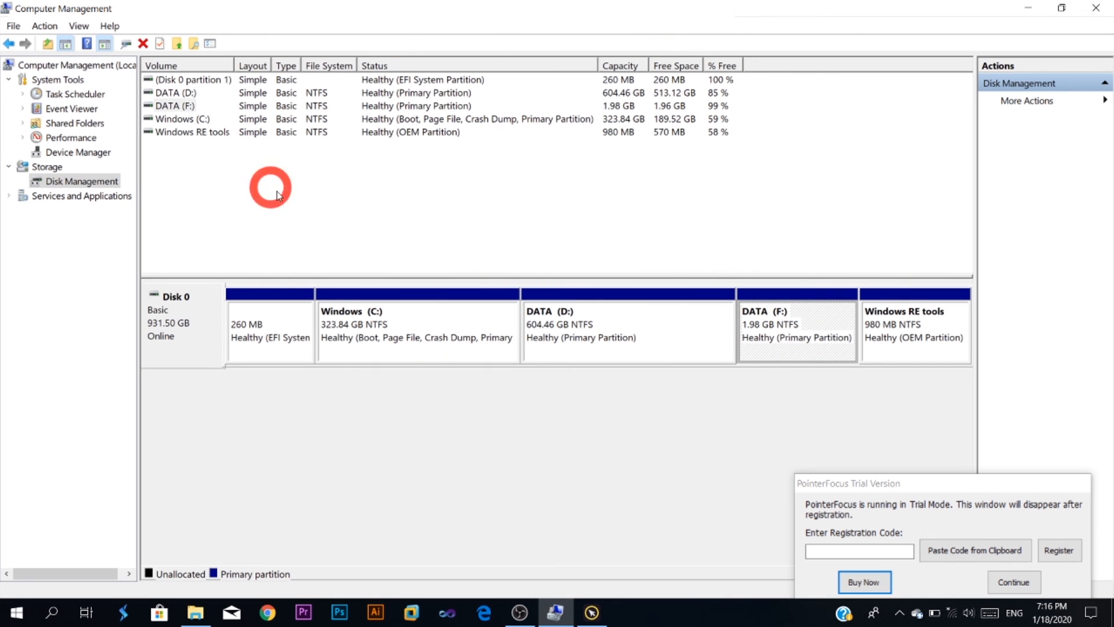
{"action": "left_click", "coordinate": [1036, 9]}
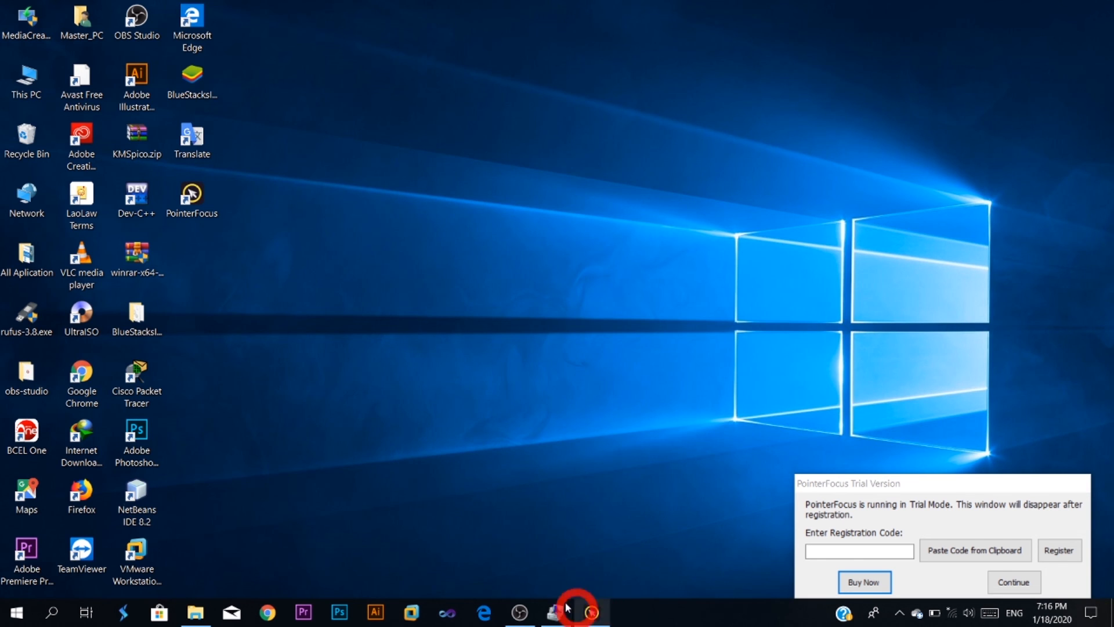
Switch to File Explorer, open the DATA (F:) drive from This PC to check its contents, and return to This PC
{"action": "left_click", "coordinate": [195, 611]}
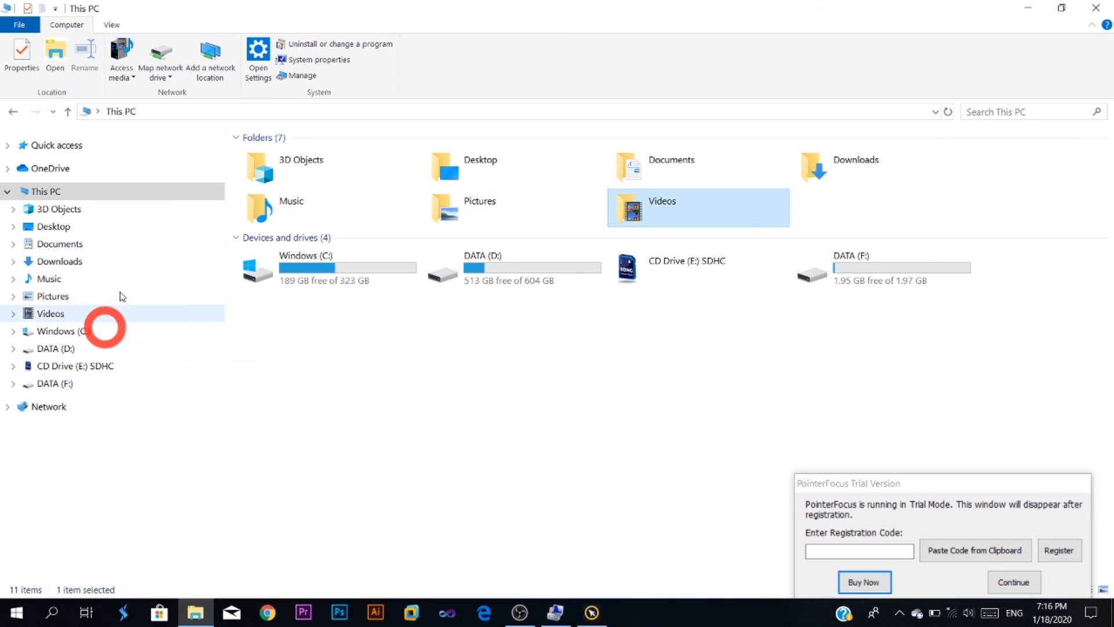
{"action": "left_click", "coordinate": [114, 192]}
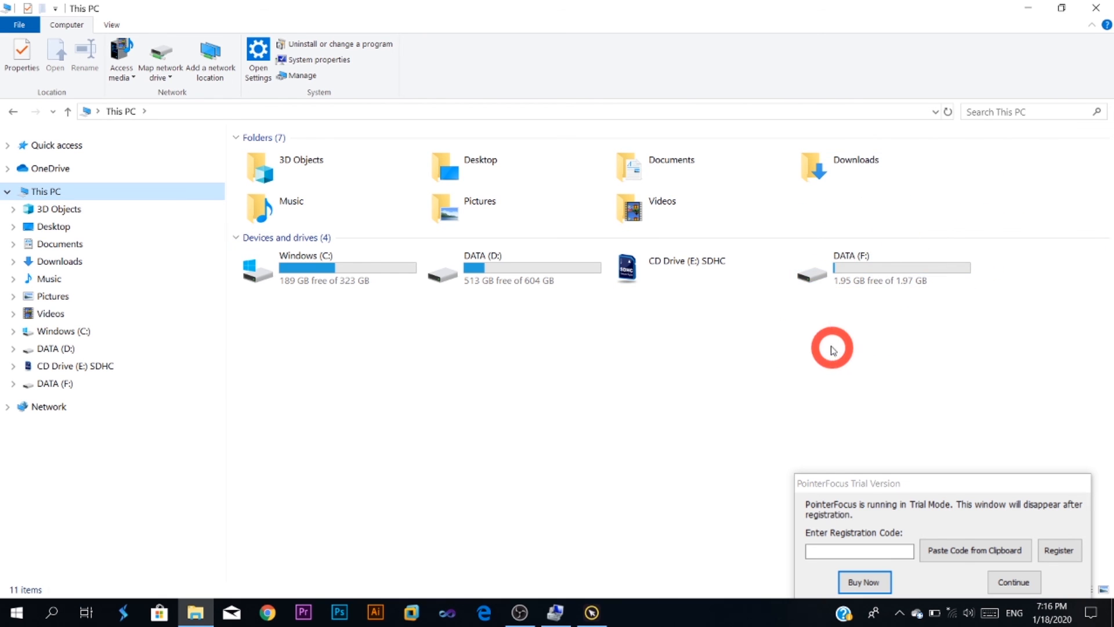
{"action": "left_click", "coordinate": [858, 265]}
{"action": "double_click", "coordinate": [858, 265]}
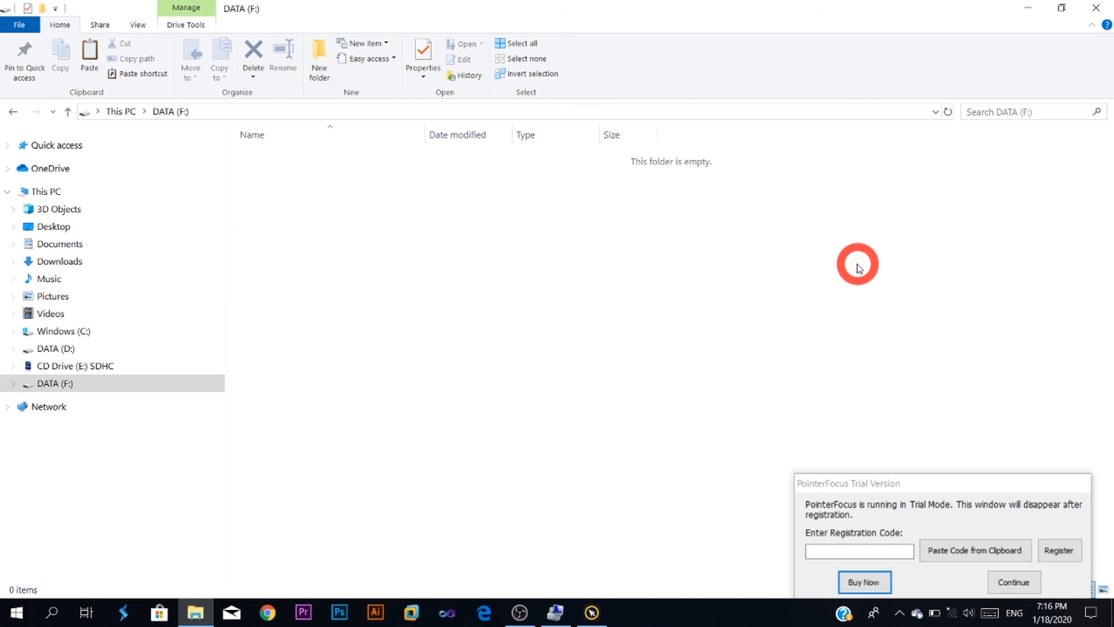
{"action": "left_click", "coordinate": [70, 118]}
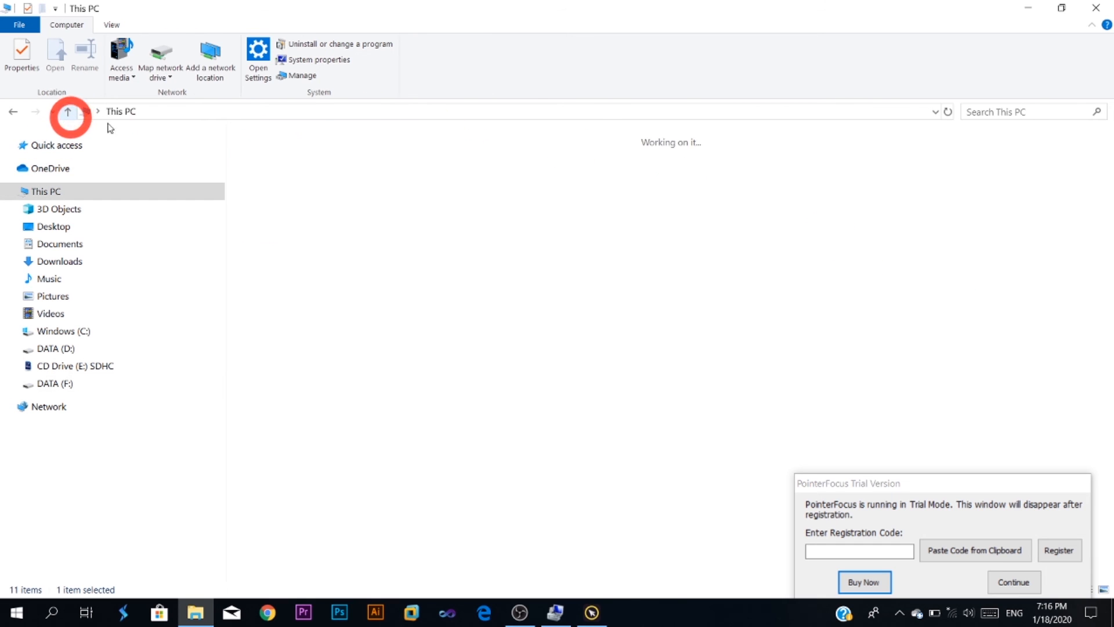